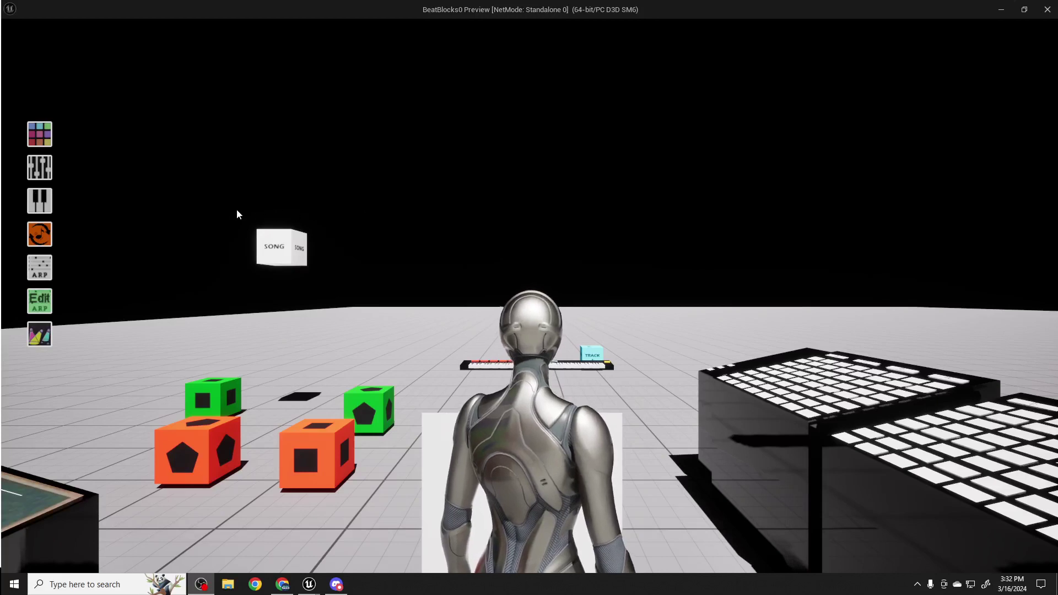
Walk the character forward to the two keyboards and the TRACK 1 cube
click(422, 193)
key(w)
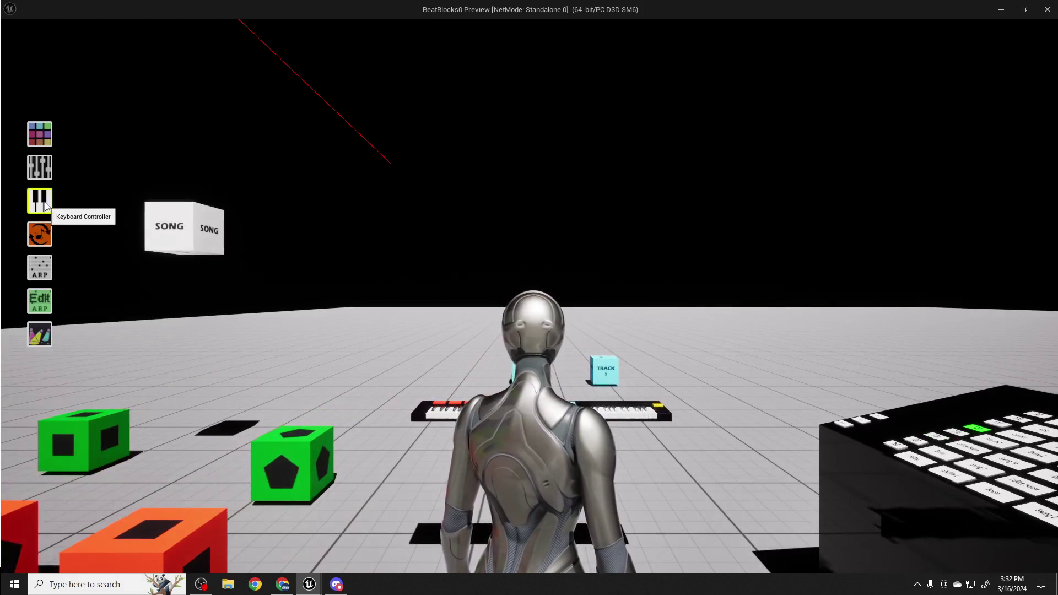
Open the Keyboard Controller and load AnalogSynth from the Instruments list
click(40, 201)
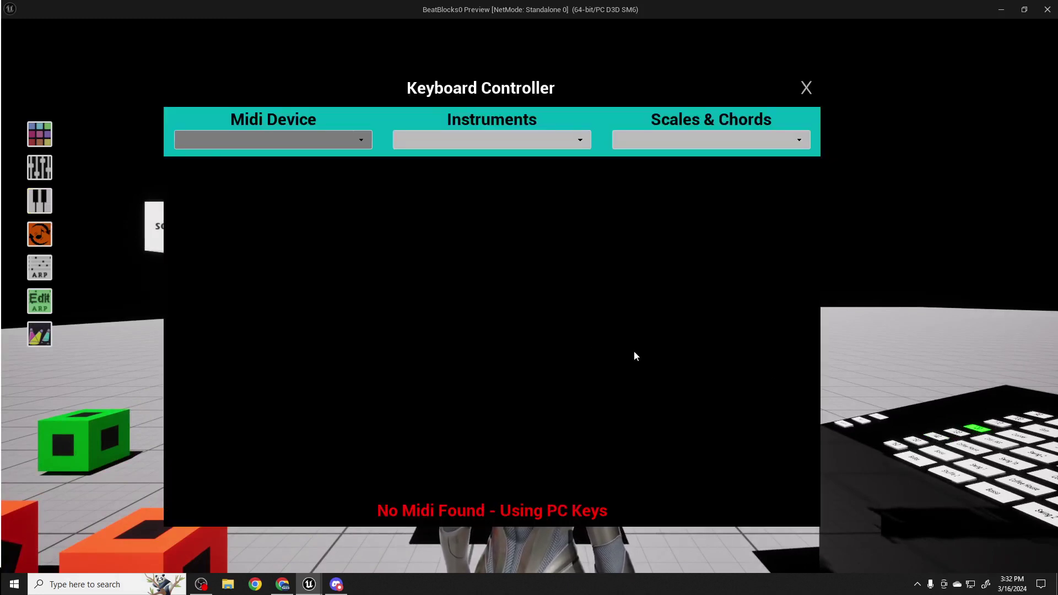
click(533, 141)
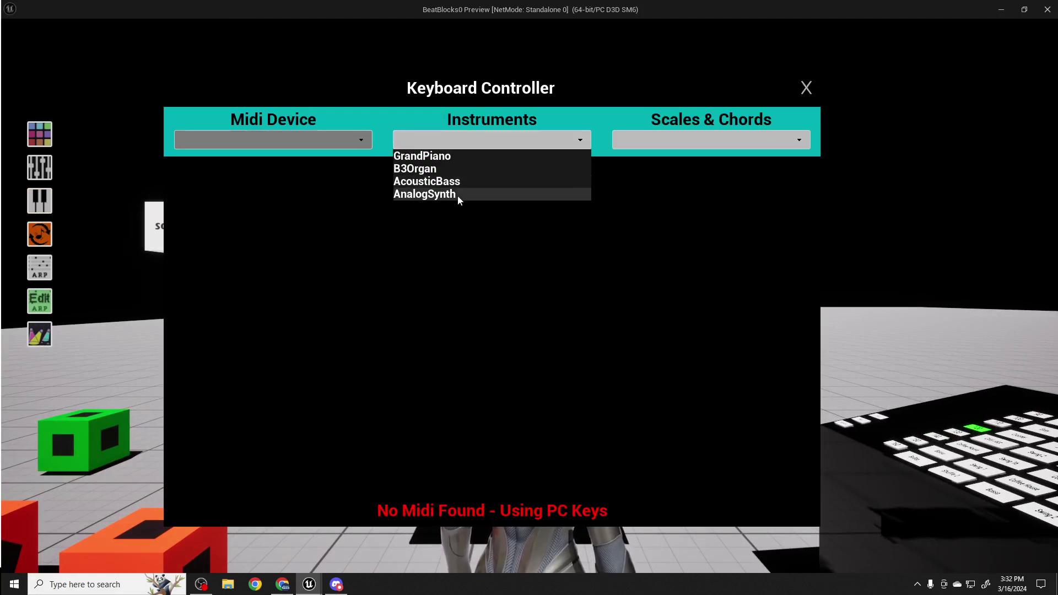
click(414, 196)
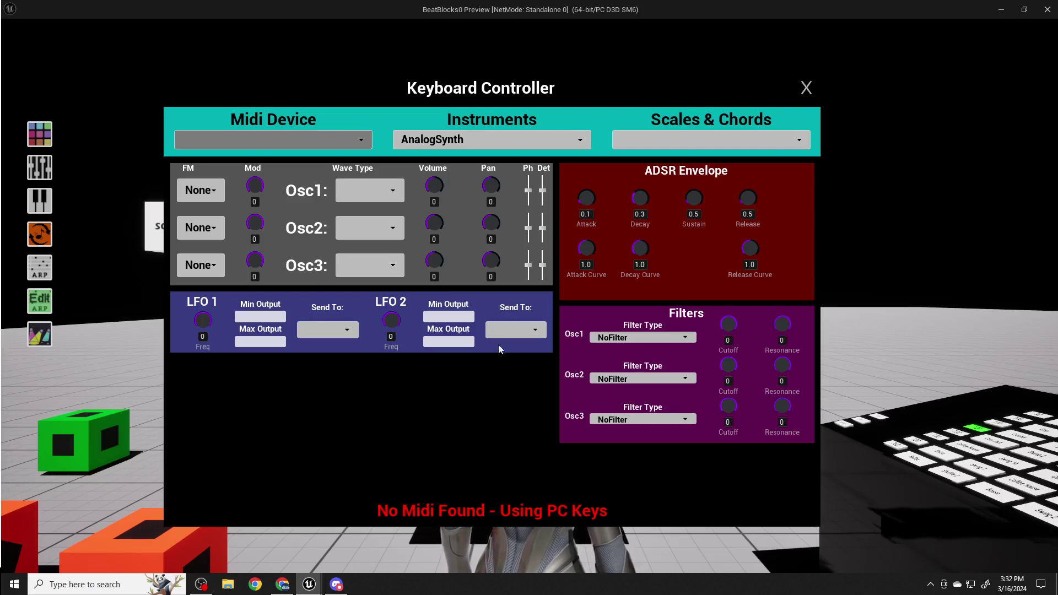
Choose Sine as Osc1's wave type
click(391, 192)
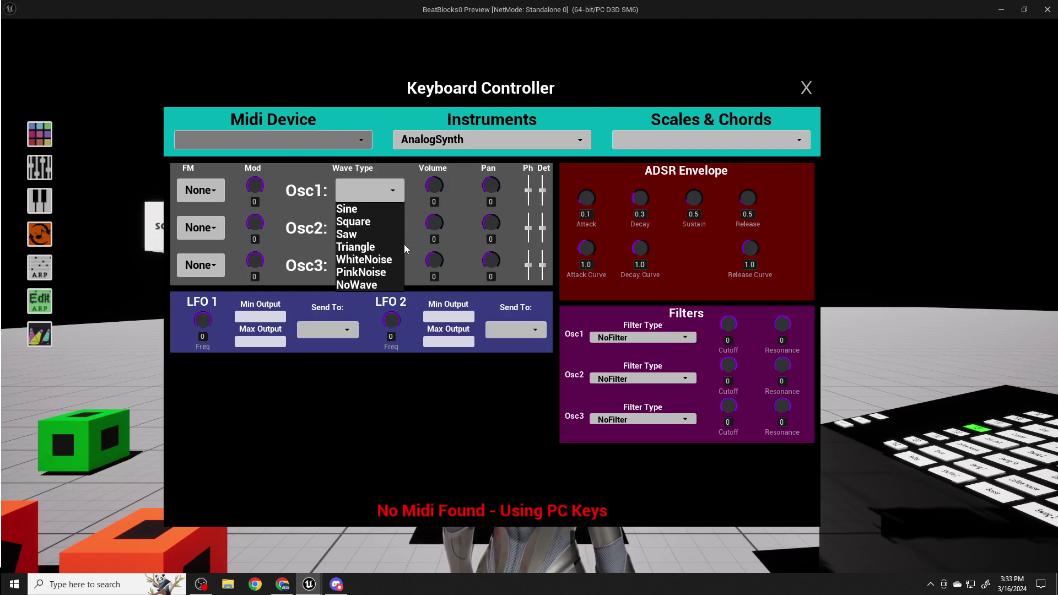
click(355, 213)
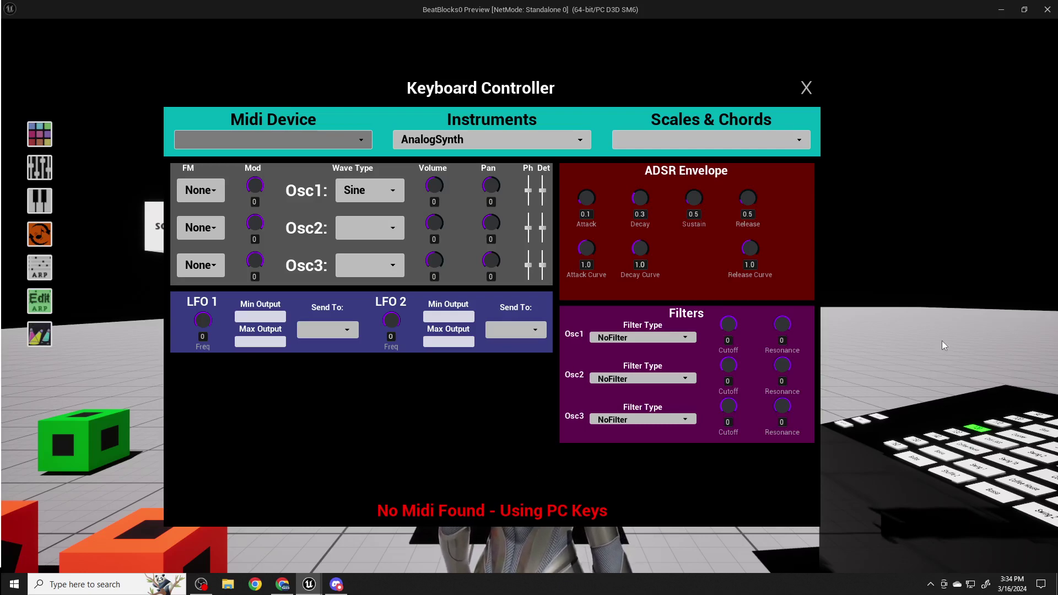
Pick Minor Pentatonic from the keyboard's Scales & Chords list
right_drag(941, 341, 927, 332)
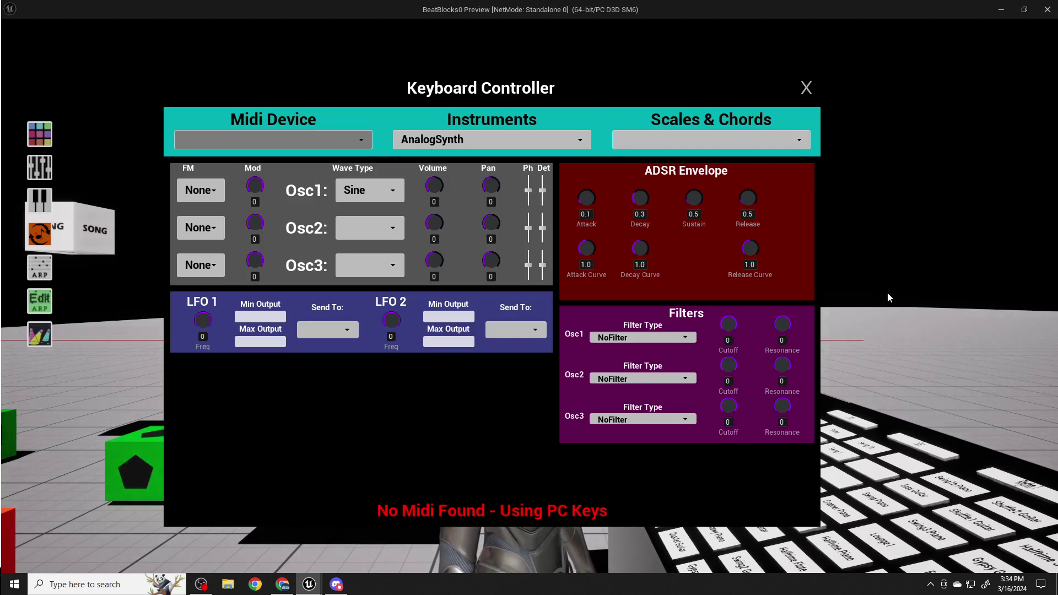
click(755, 144)
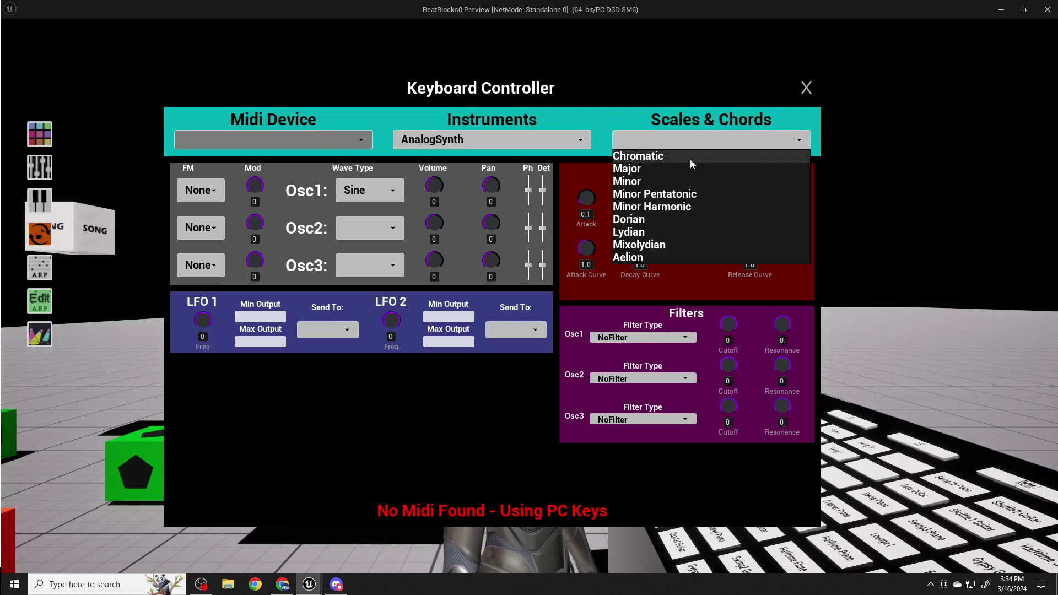
click(694, 194)
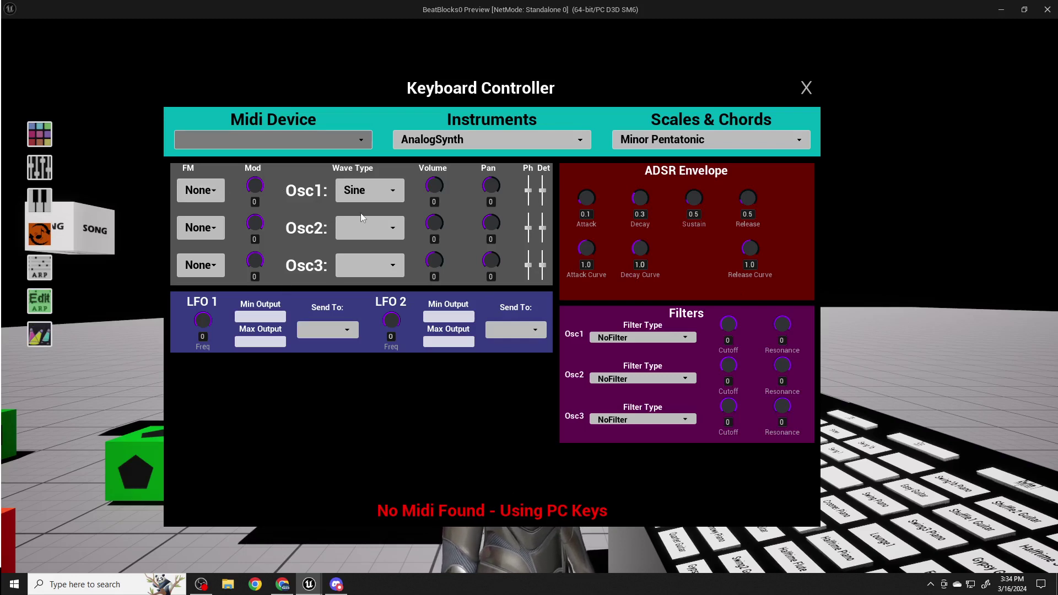
click(394, 187)
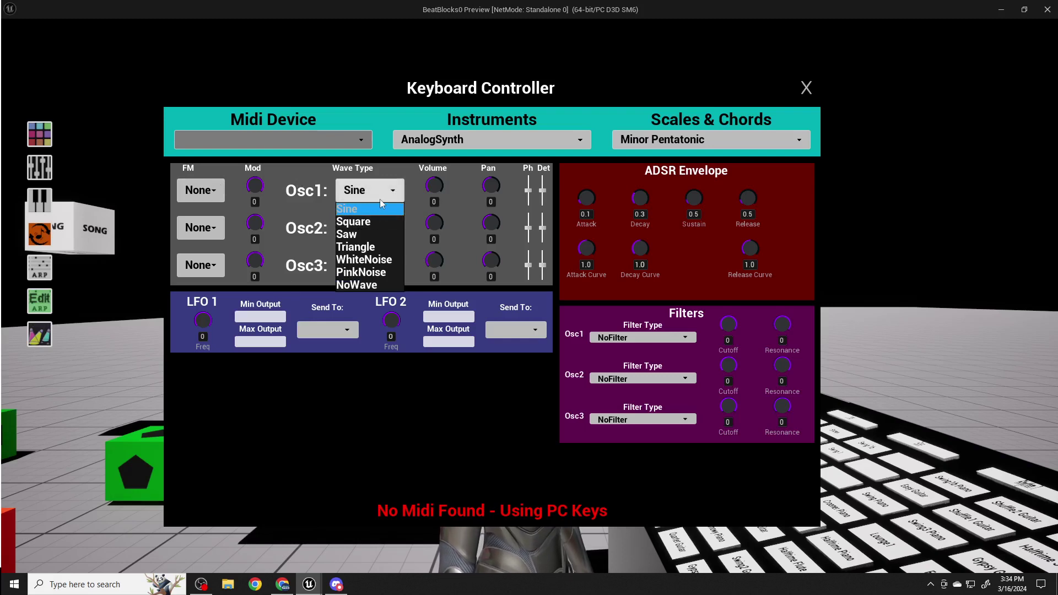
click(362, 223)
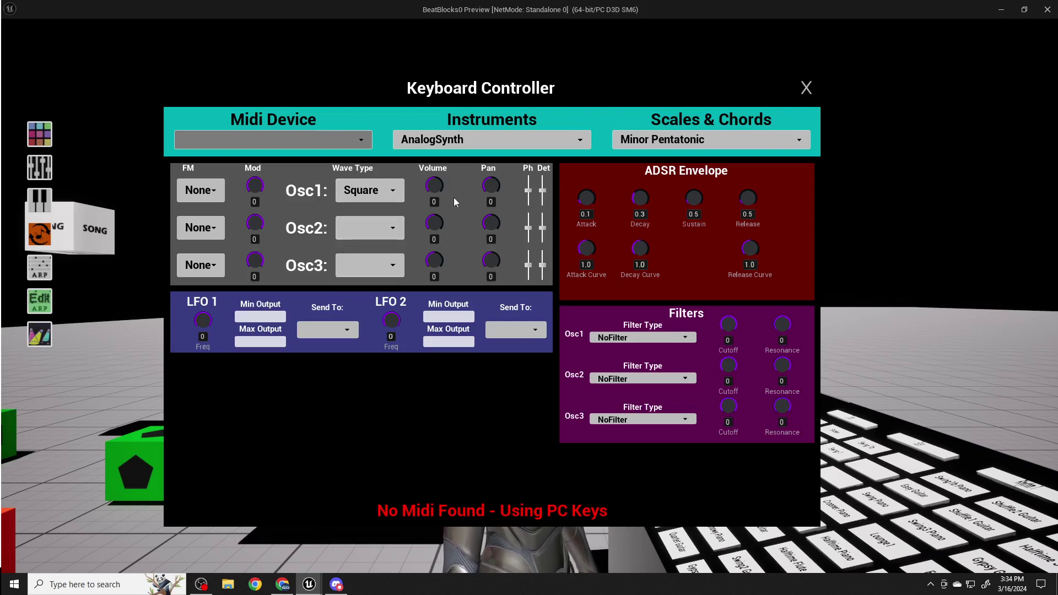
click(395, 191)
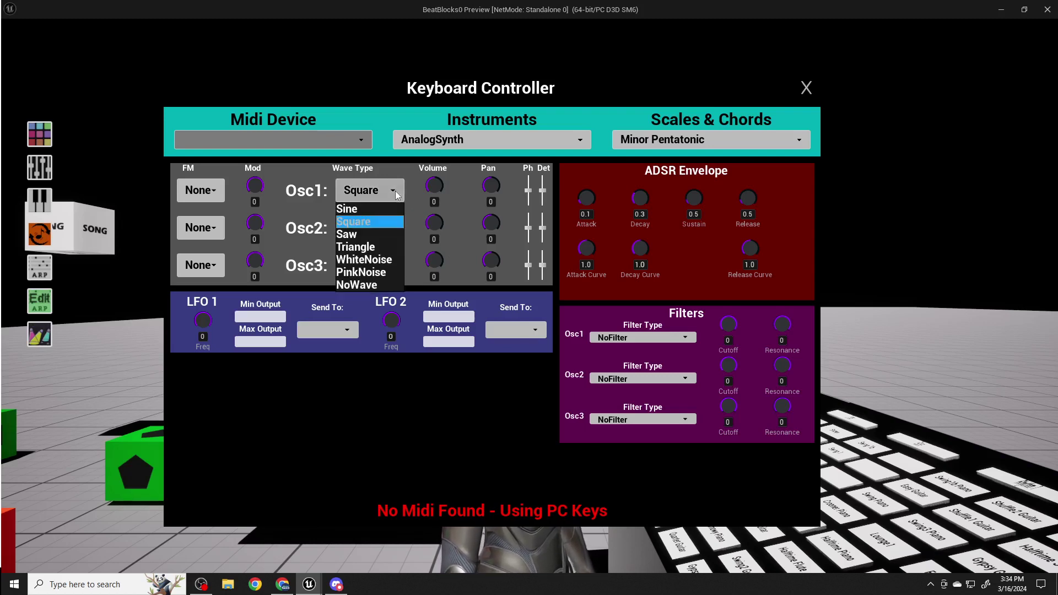
click(344, 236)
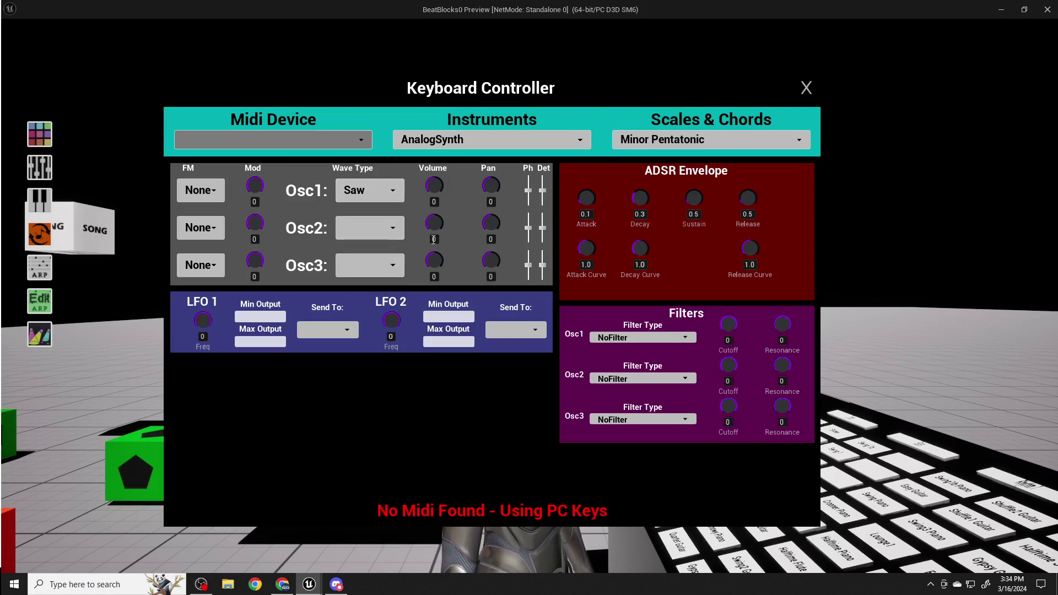
click(395, 191)
click(385, 246)
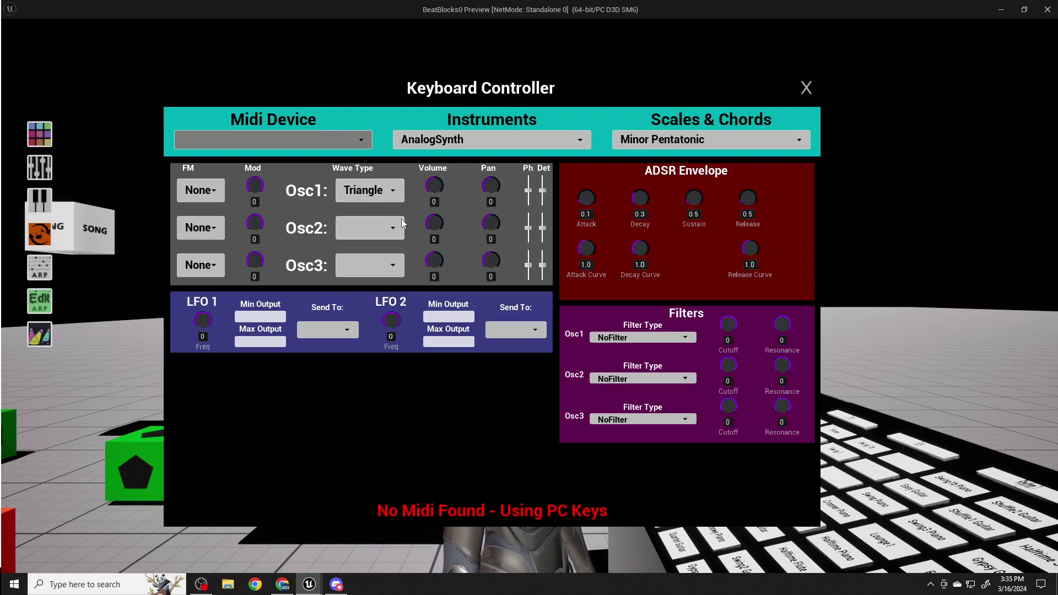
click(399, 199)
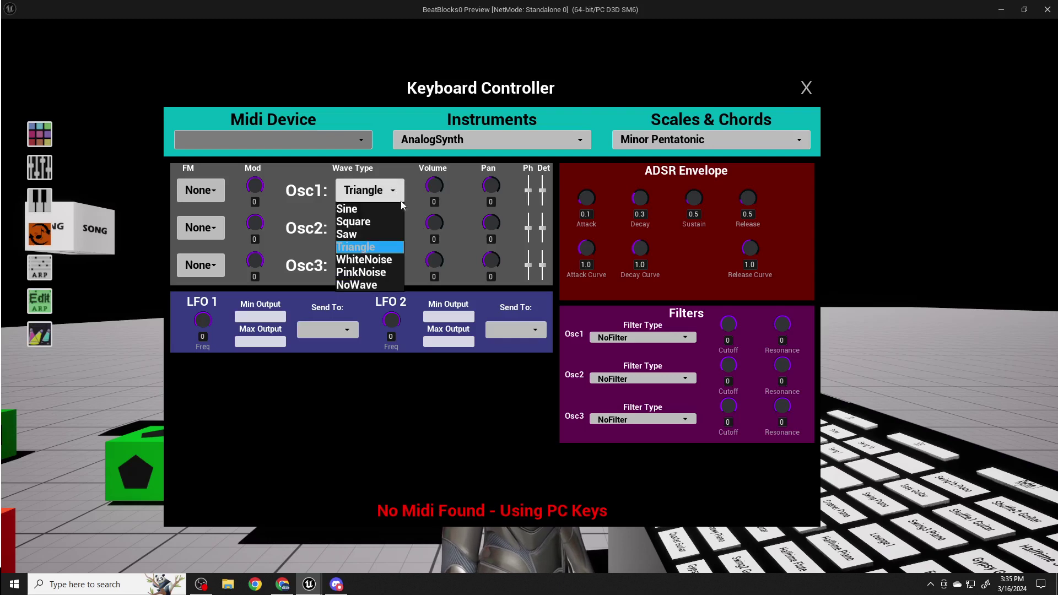
click(376, 261)
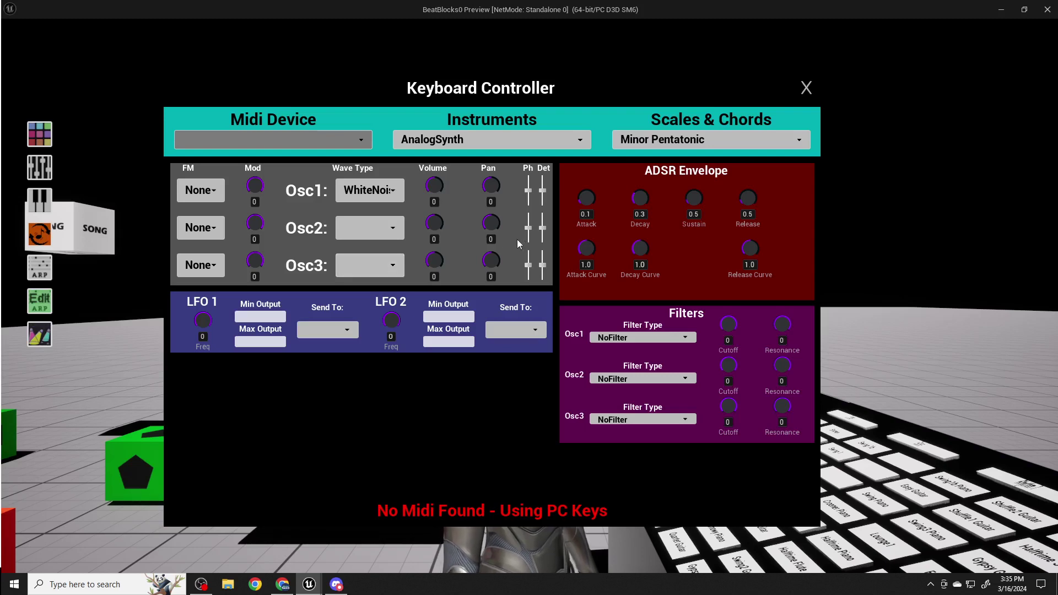
click(394, 194)
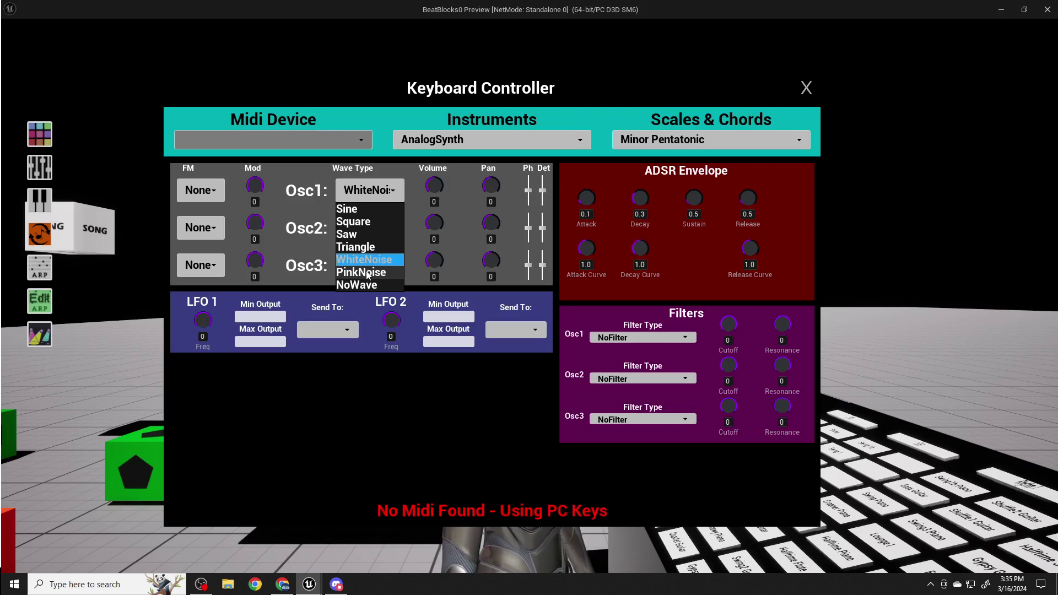
click(367, 273)
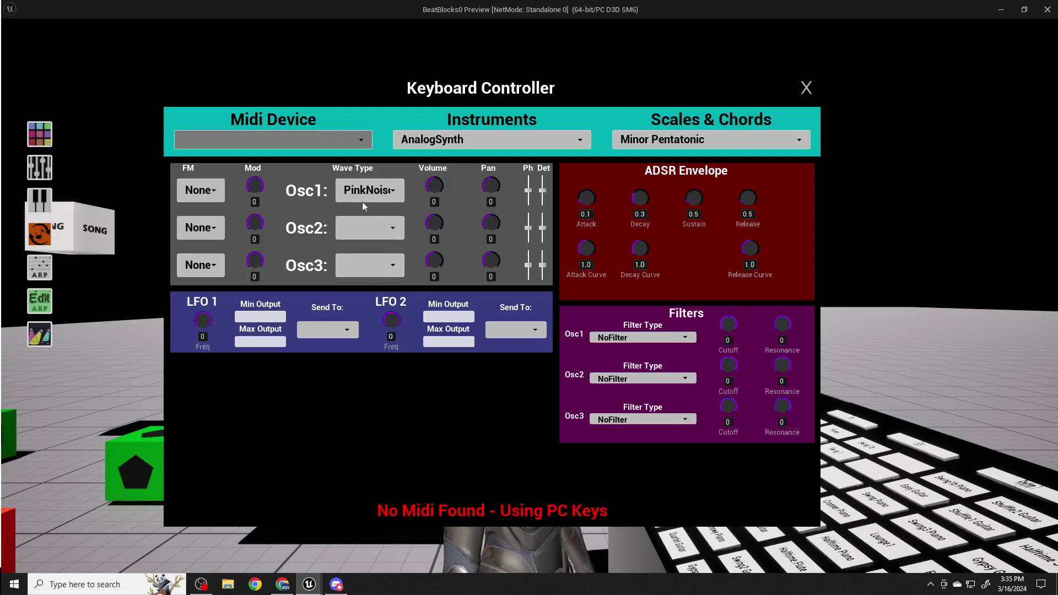
click(393, 193)
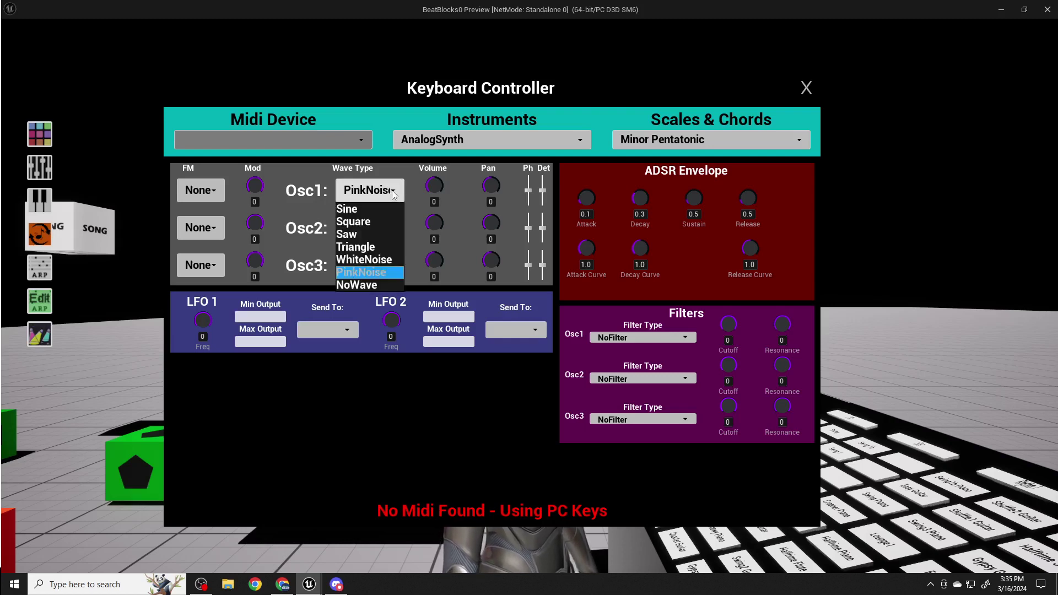
Keep Osc1 on a Sine wave and give Osc2 a Square wave
click(347, 212)
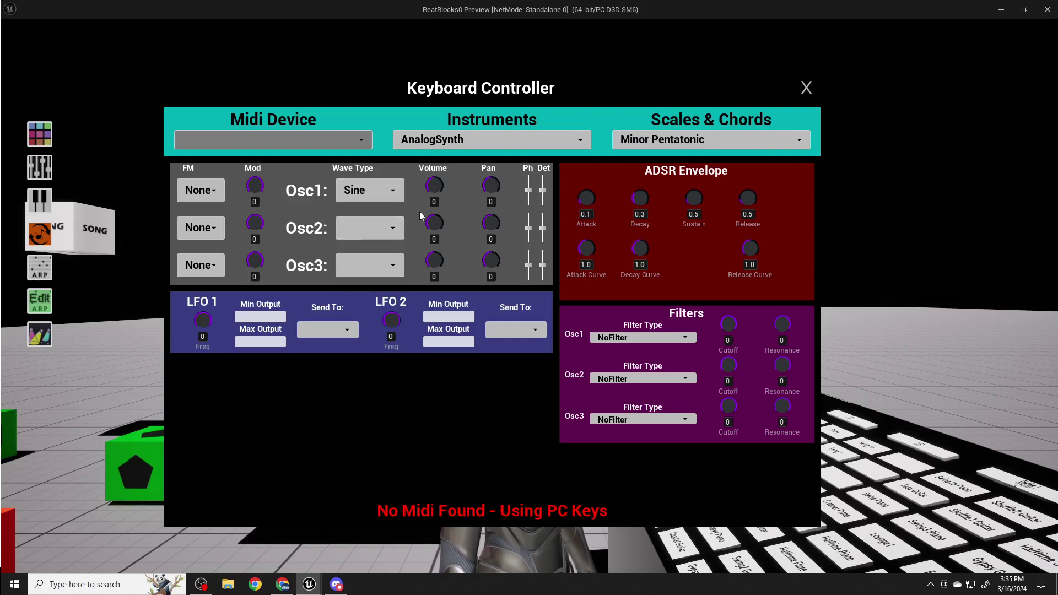
click(394, 232)
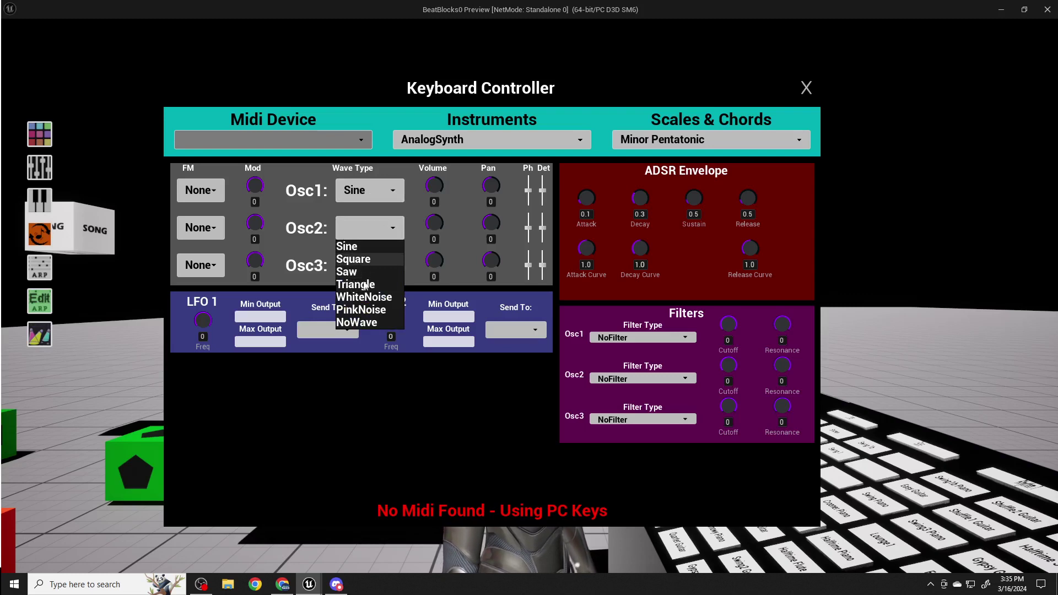
click(367, 259)
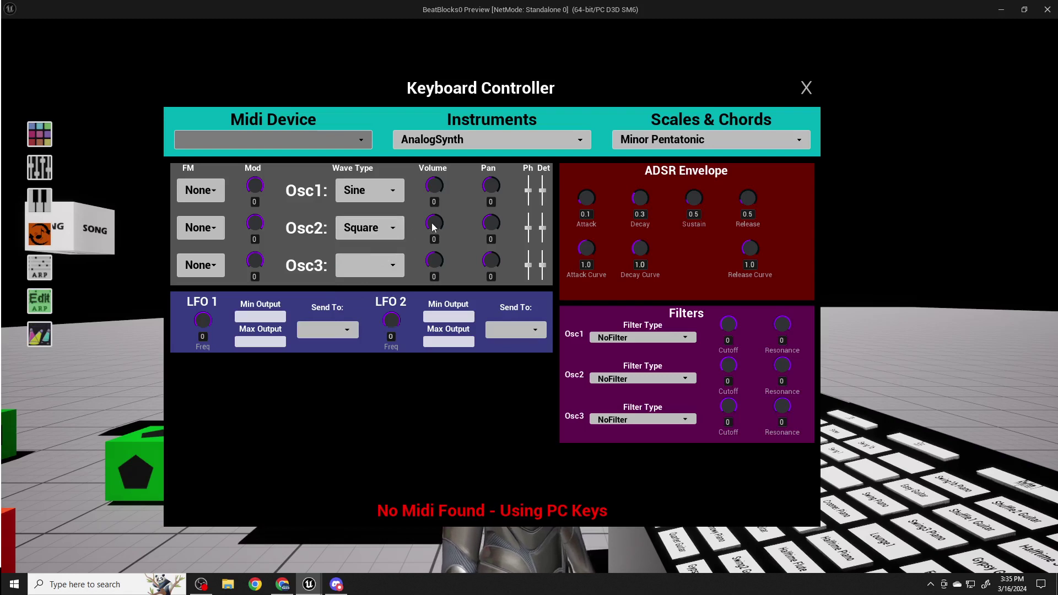
Raise Osc2's volume to 0.634 and Osc1's volume to 0.428
drag(433, 222, 426, 226)
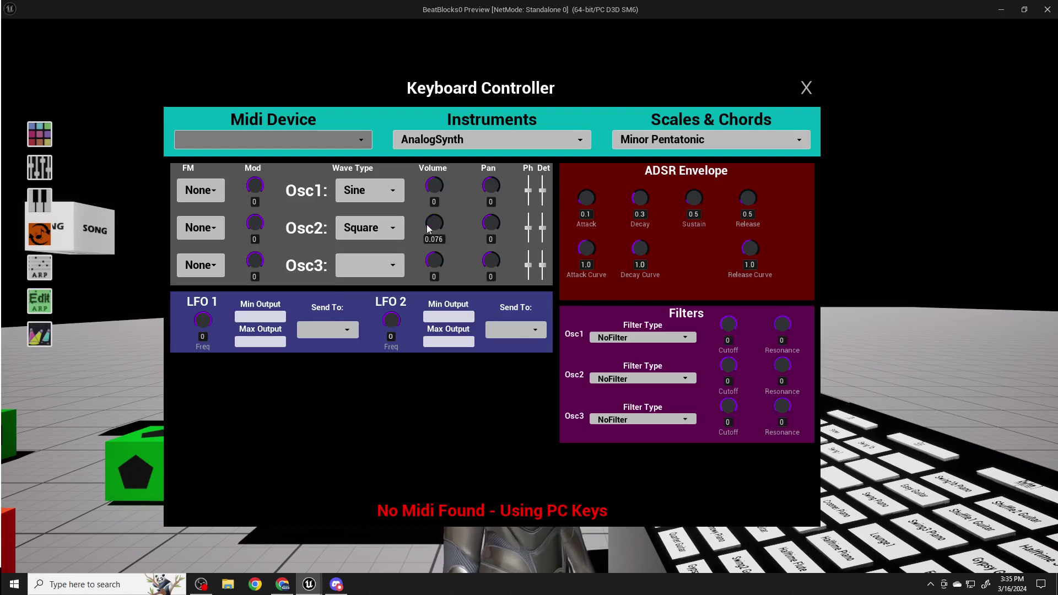
drag(427, 224, 429, 224)
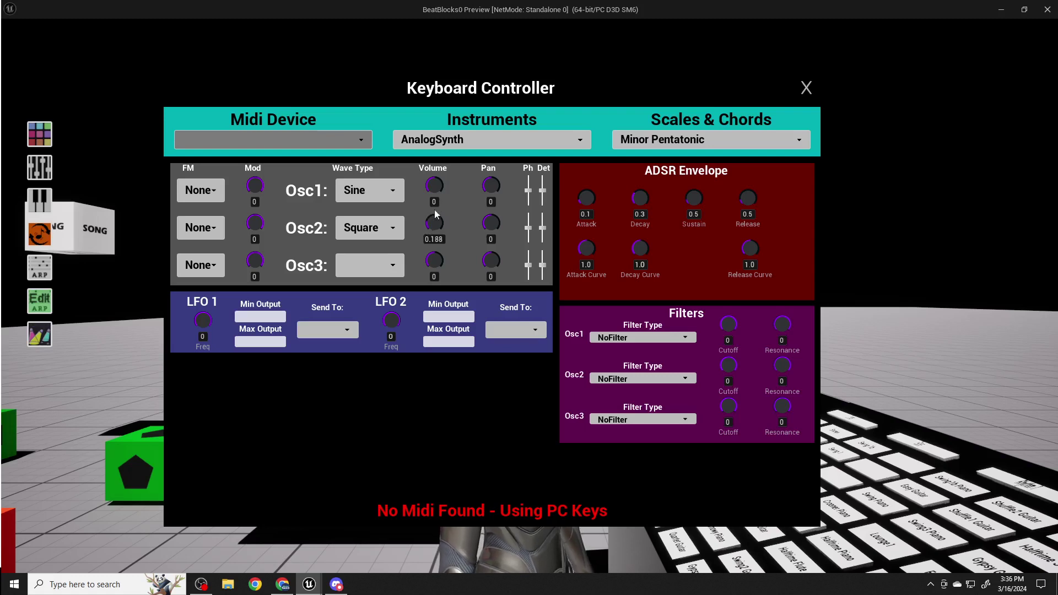
mouse_move(437, 176)
mouse_down()
mouse_move(430, 211)
mouse_move(446, 200)
mouse_move(429, 190)
mouse_move(434, 182)
mouse_up()
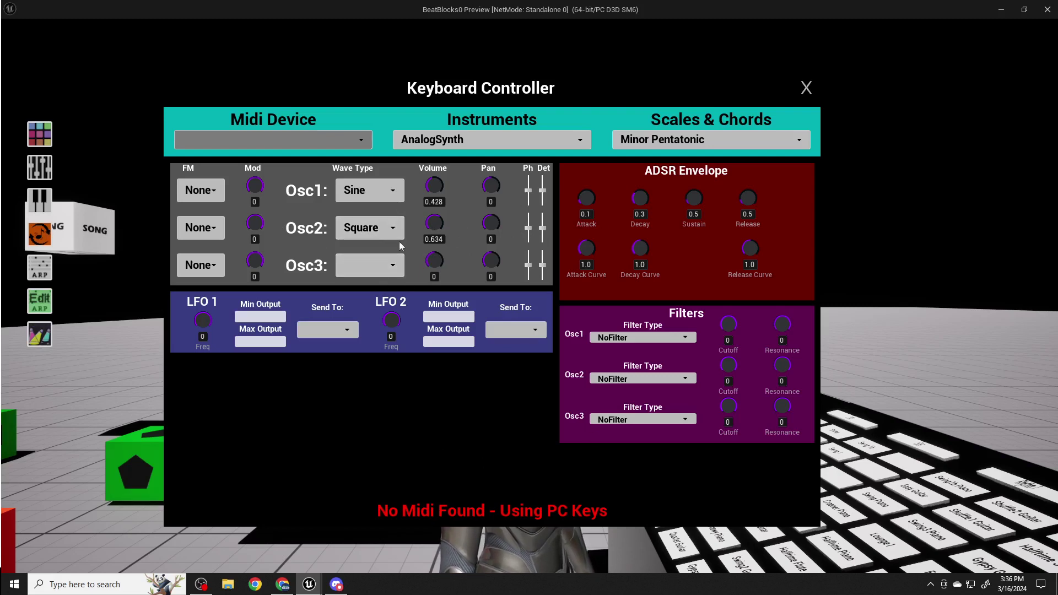
Switch Osc2 to NoWave and set the envelope attack to 0.143
click(355, 228)
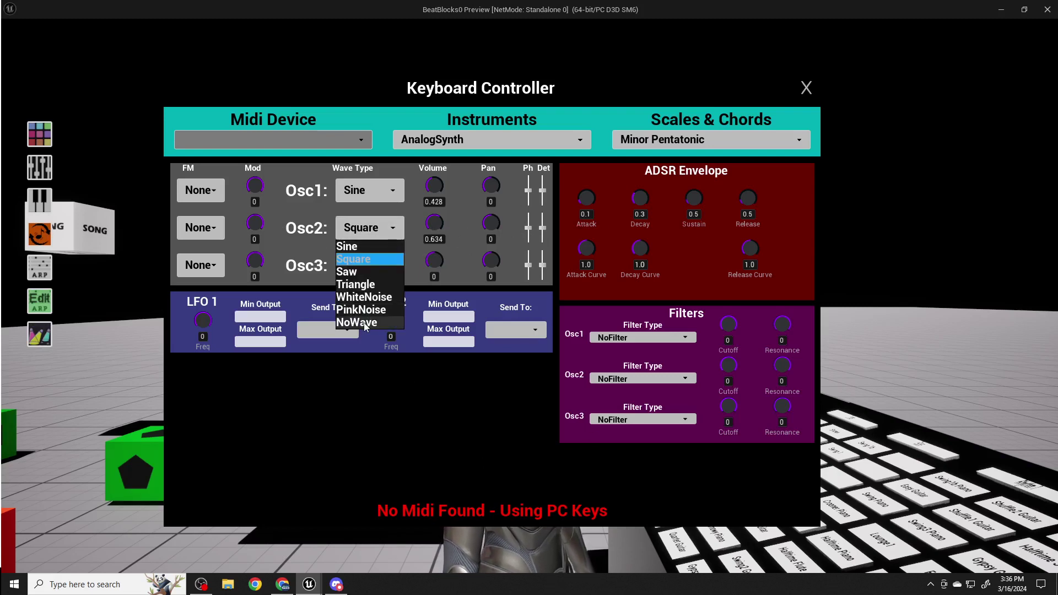
click(365, 325)
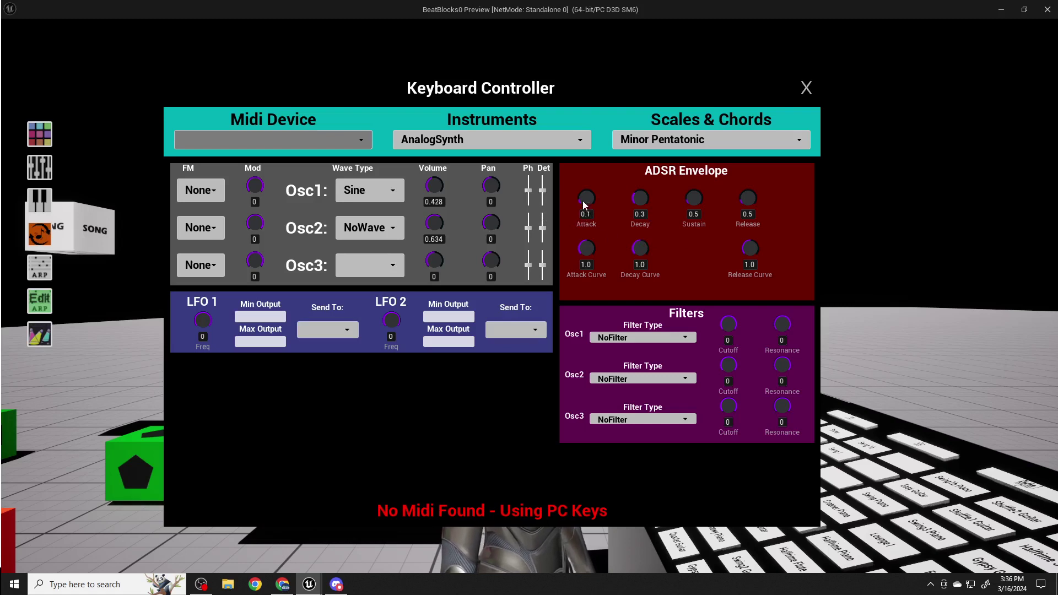
drag(580, 200, 612, 168)
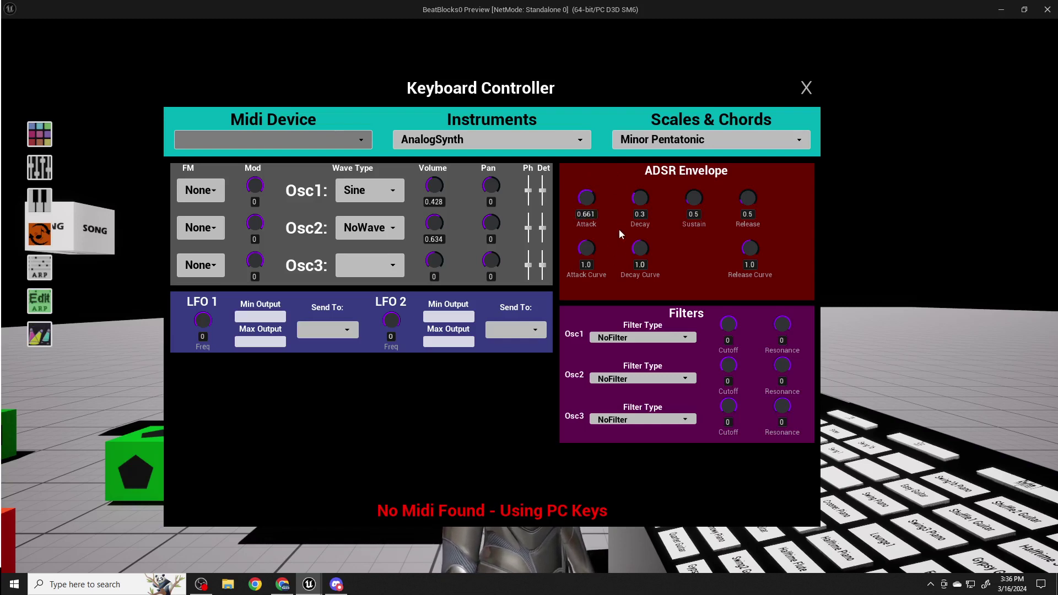
mouse_move(588, 197)
mouse_down()
mouse_move(585, 206)
mouse_move(578, 199)
mouse_up()
Lower the envelope sustain to 0.407 and the release to 1.275
drag(685, 194, 696, 188)
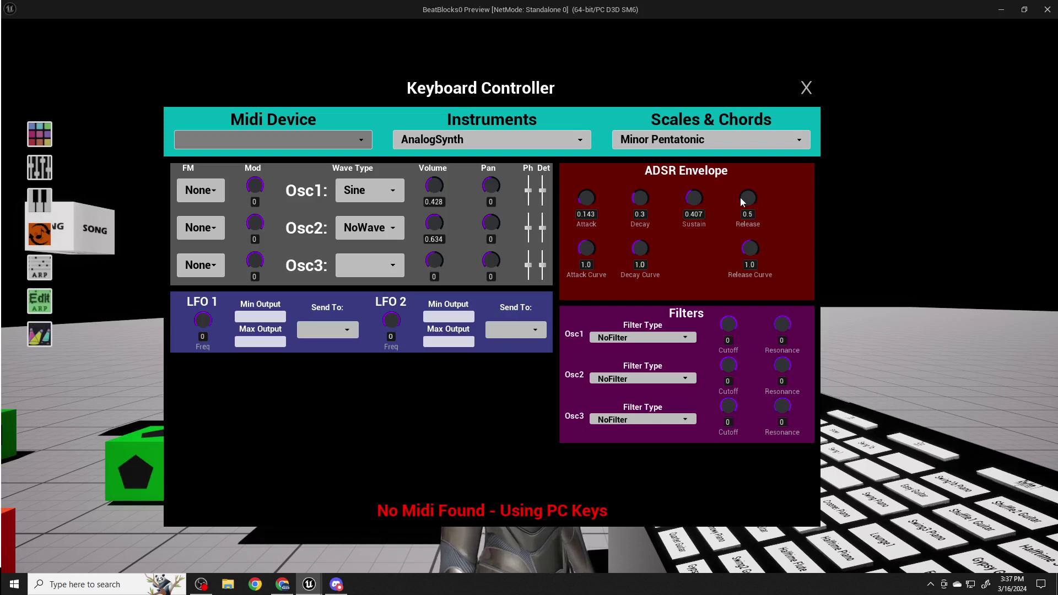
drag(741, 198, 772, 195)
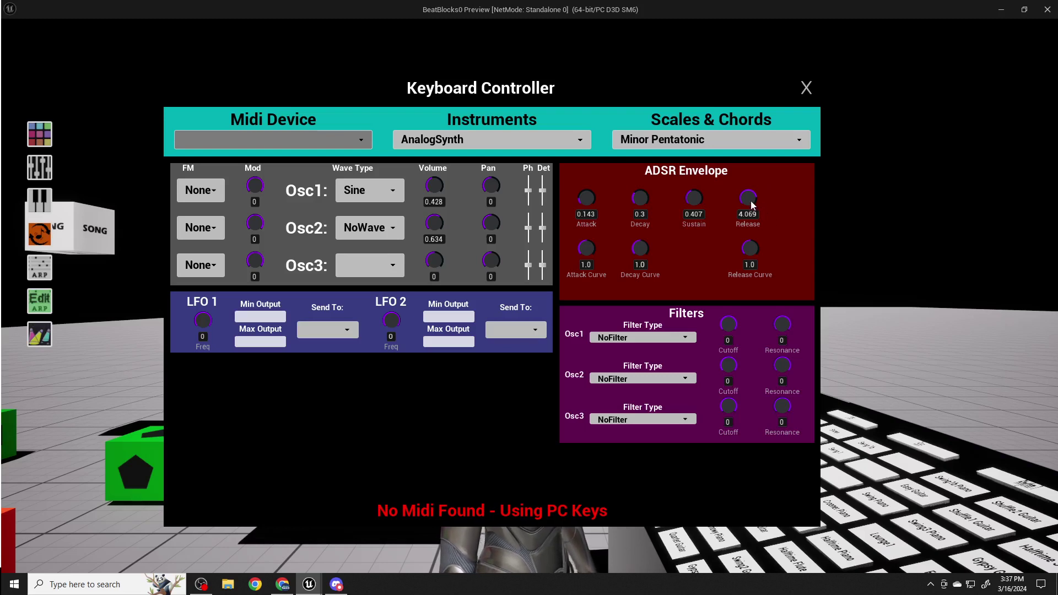
mouse_move(747, 203)
mouse_down()
mouse_move(739, 205)
mouse_move(741, 195)
mouse_up()
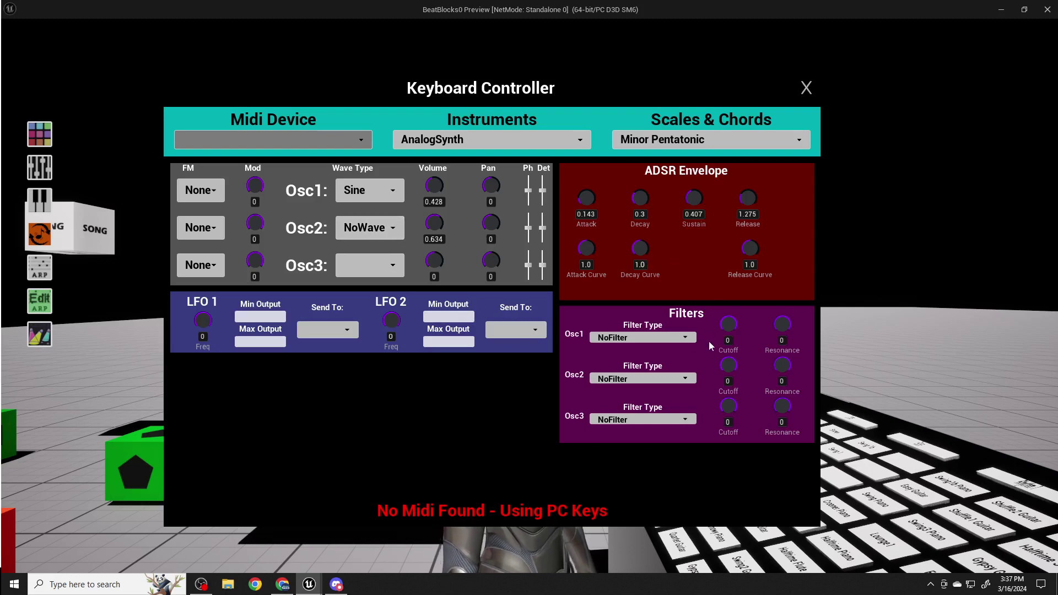
Apply a LowPass filter to Osc1 and sweep its cutoff down, up near 16,000, and down again
click(686, 338)
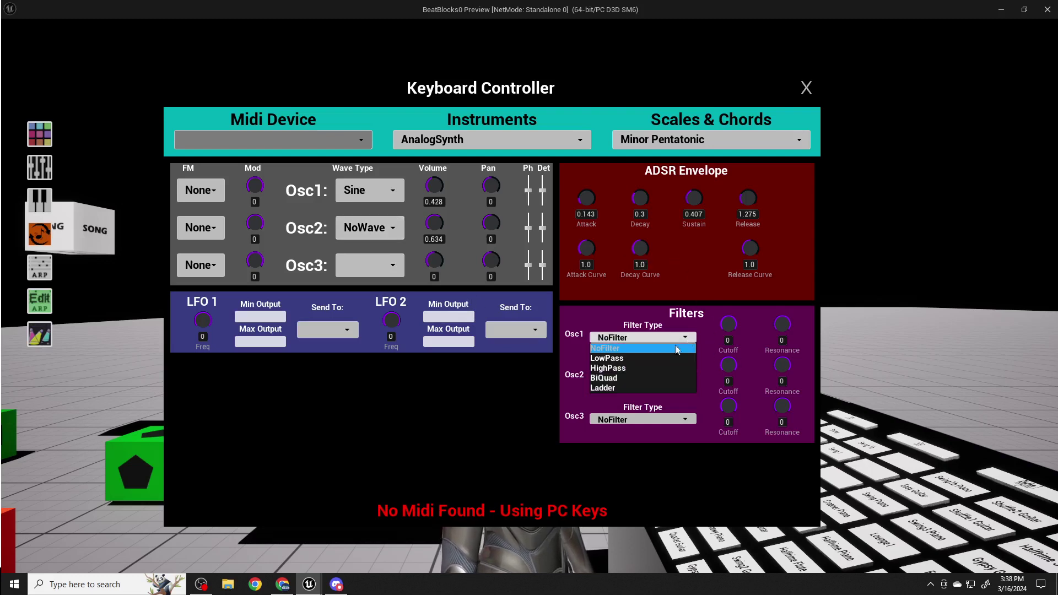
click(612, 359)
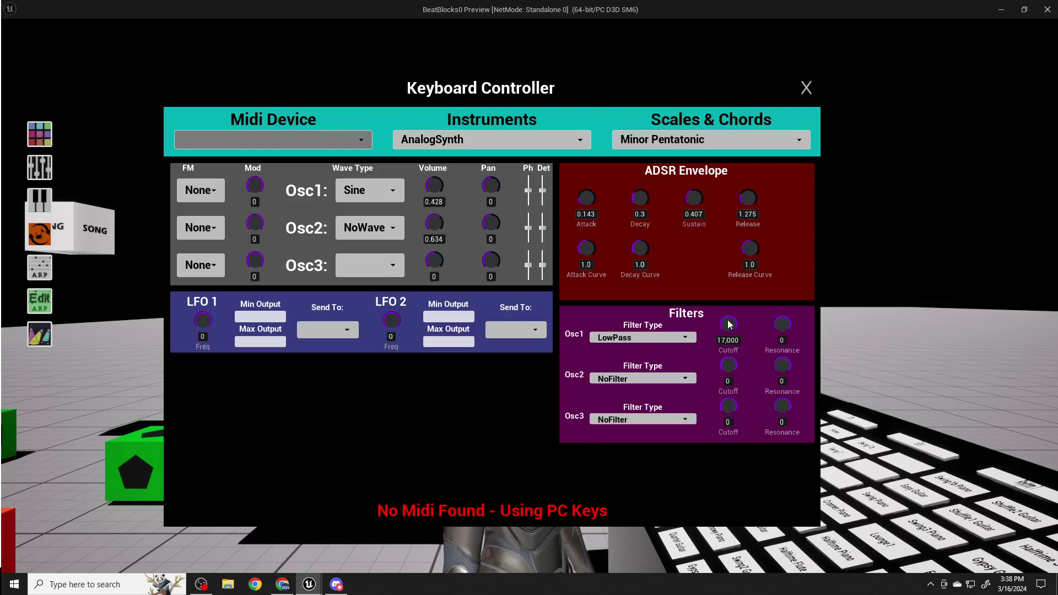
drag(729, 325, 716, 325)
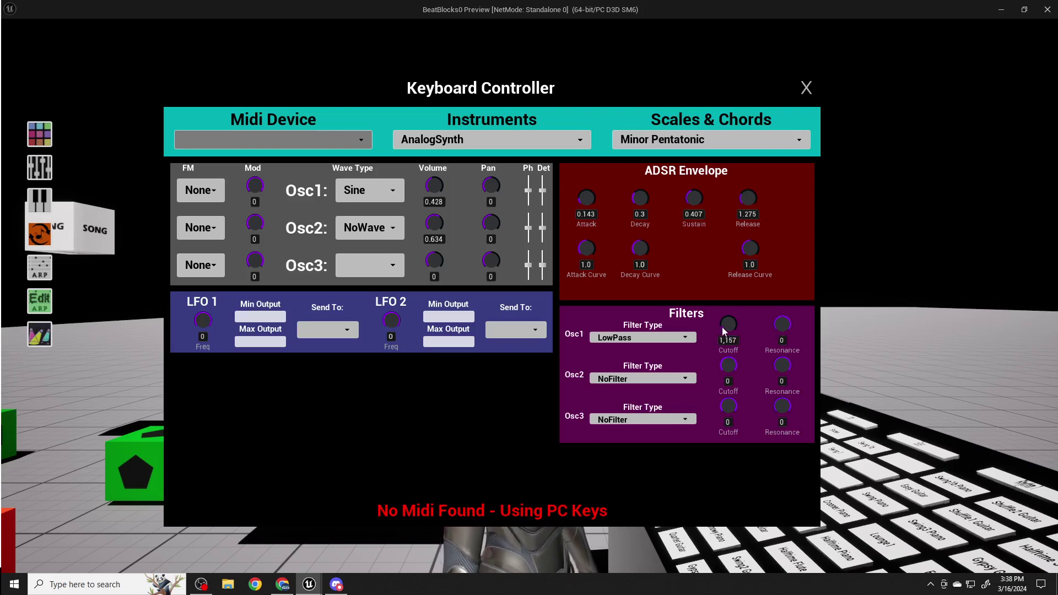
drag(723, 327, 813, 361)
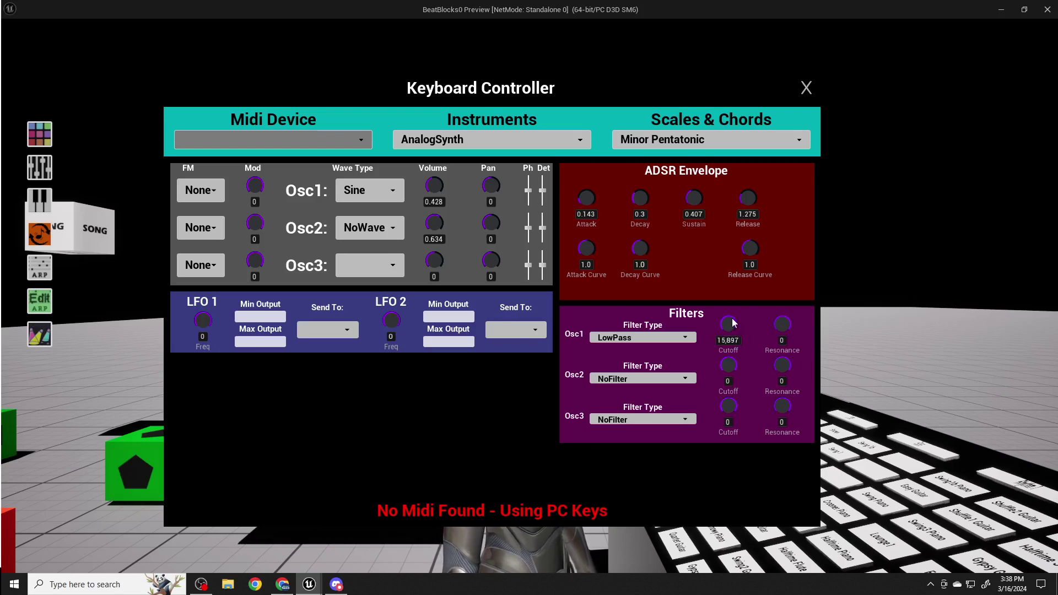
drag(732, 319, 719, 327)
Set Osc1's filter type back to NoFilter, leaving the cutoff at 1,926
click(687, 339)
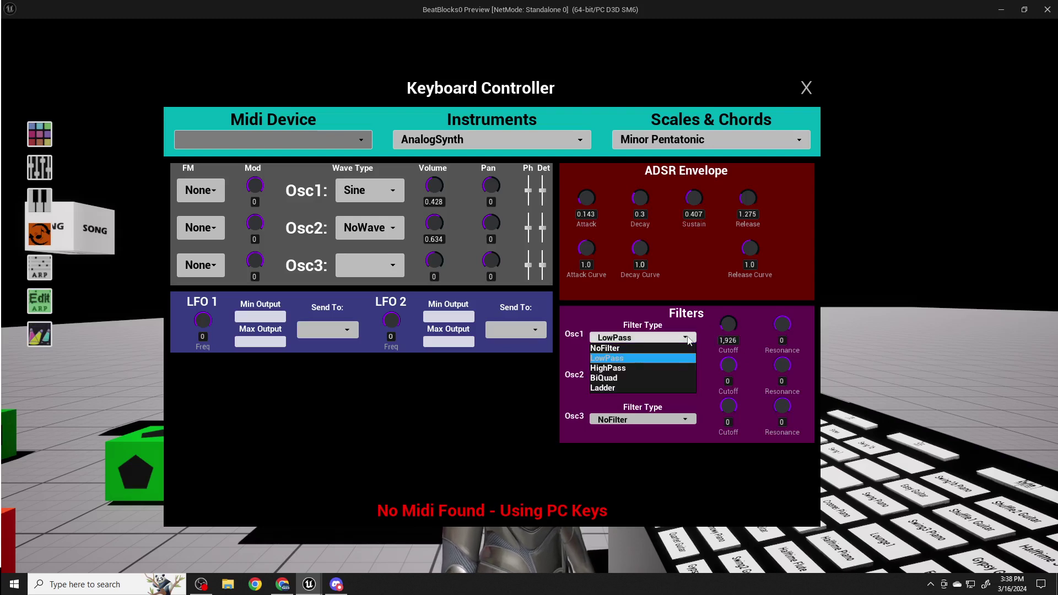
click(689, 341)
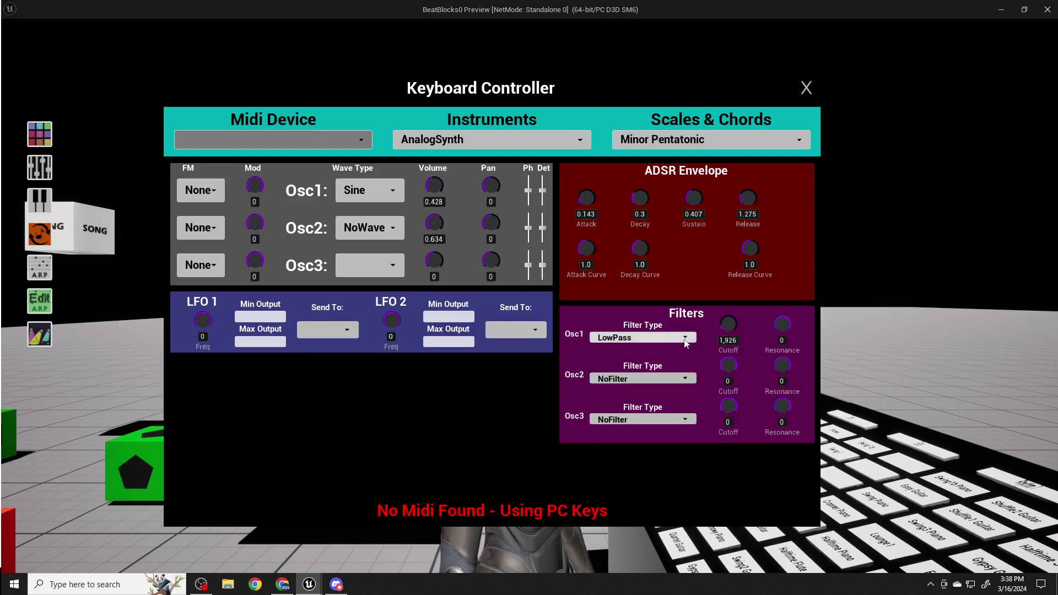
click(684, 339)
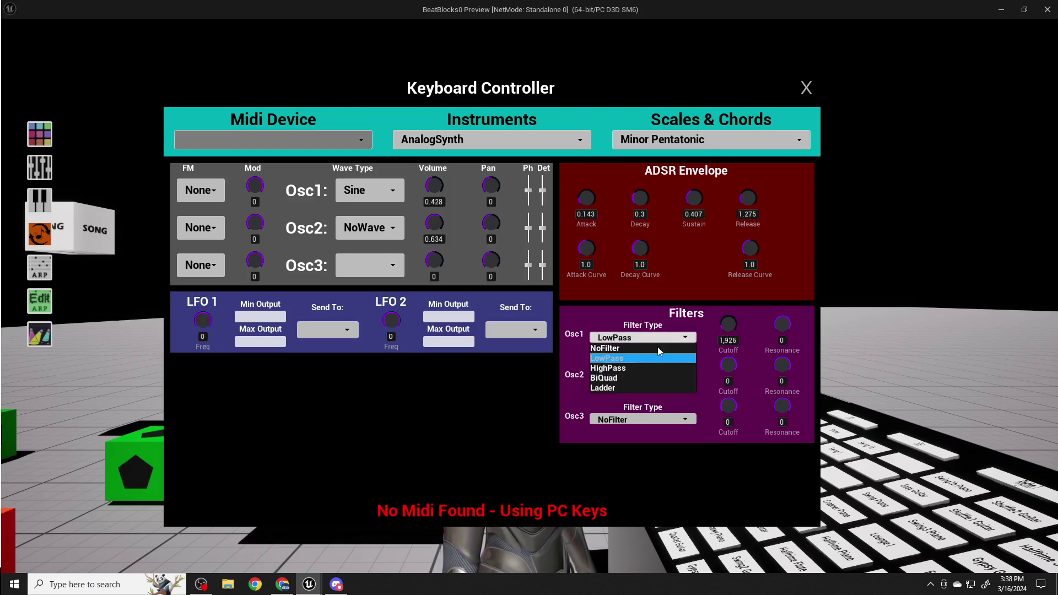
click(623, 348)
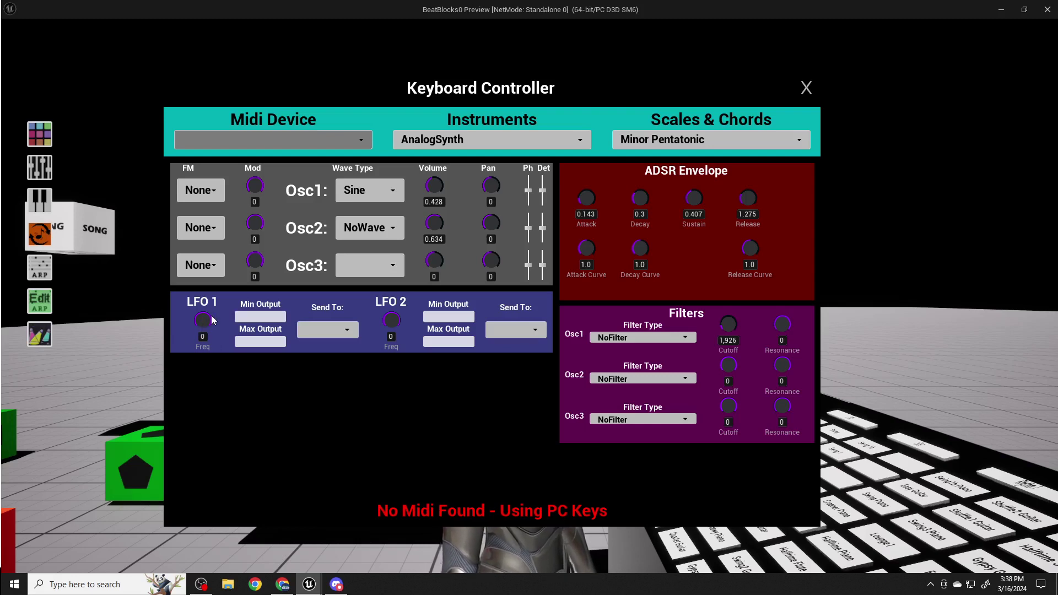
Turn the LFO 1 frequency up to 9.704
mouse_move(210, 315)
mouse_down()
mouse_move(202, 309)
mouse_move(191, 324)
mouse_move(206, 334)
mouse_up()
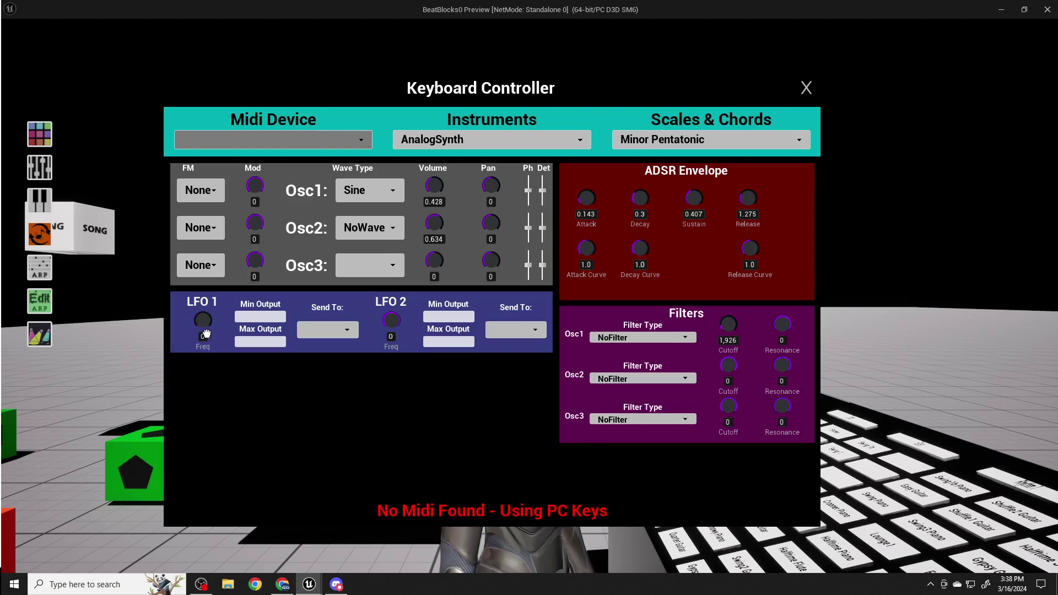
drag(206, 333, 196, 386)
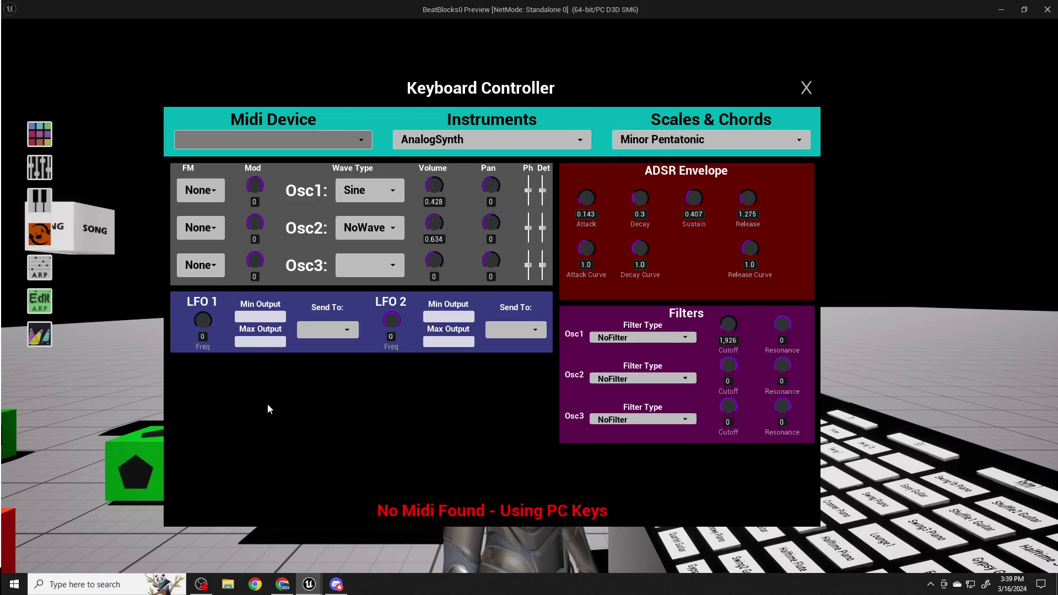
mouse_move(203, 329)
mouse_down()
mouse_move(213, 301)
mouse_move(202, 299)
mouse_move(221, 332)
mouse_up()
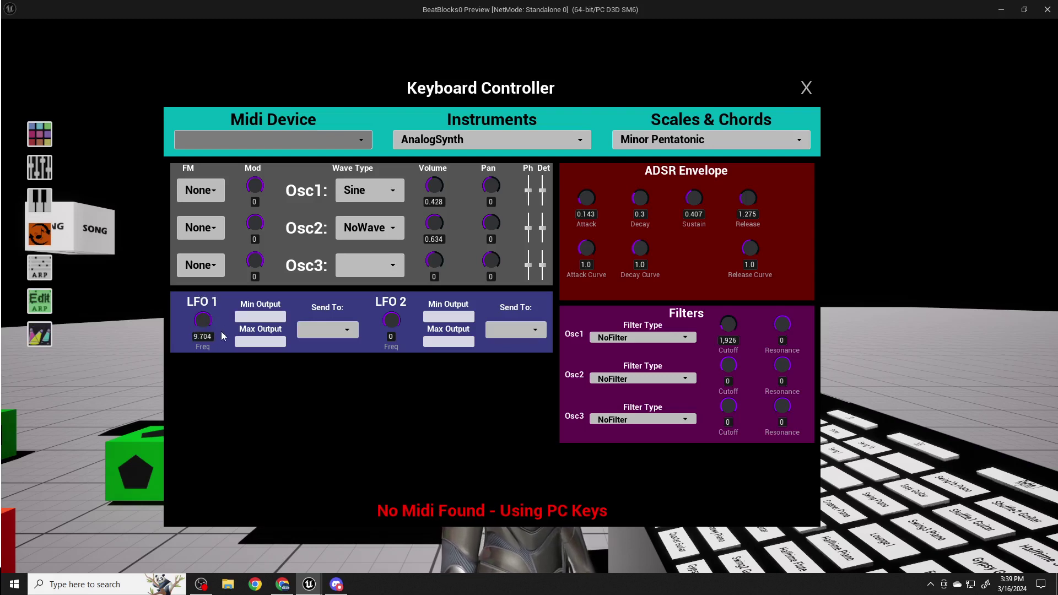
Enter -10 as LFO 1's Min Output and 10 as its Max Output
click(260, 321)
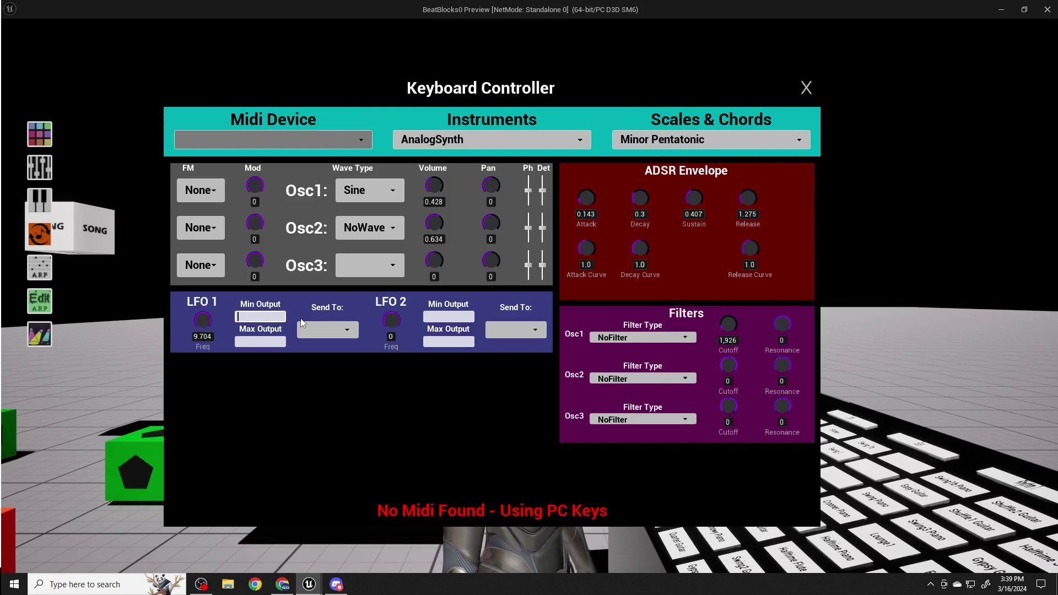
text(-10)
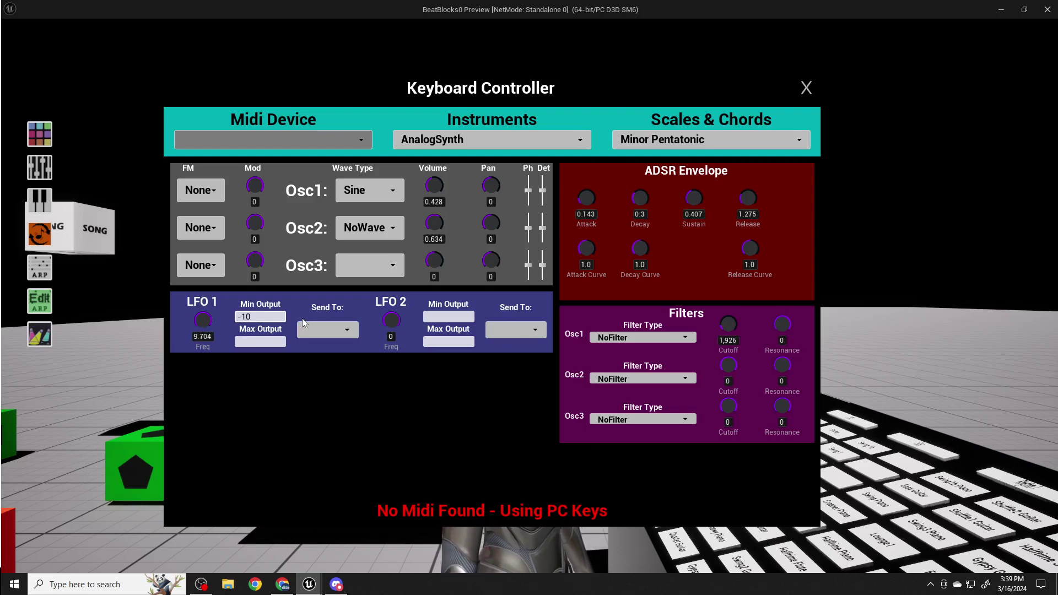
click(281, 341)
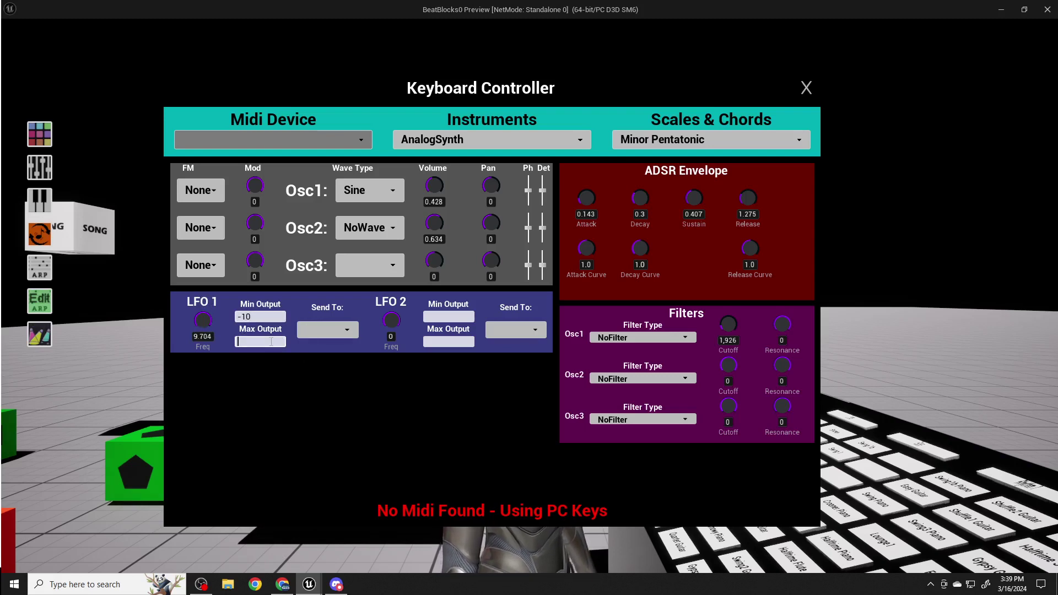
text(10)
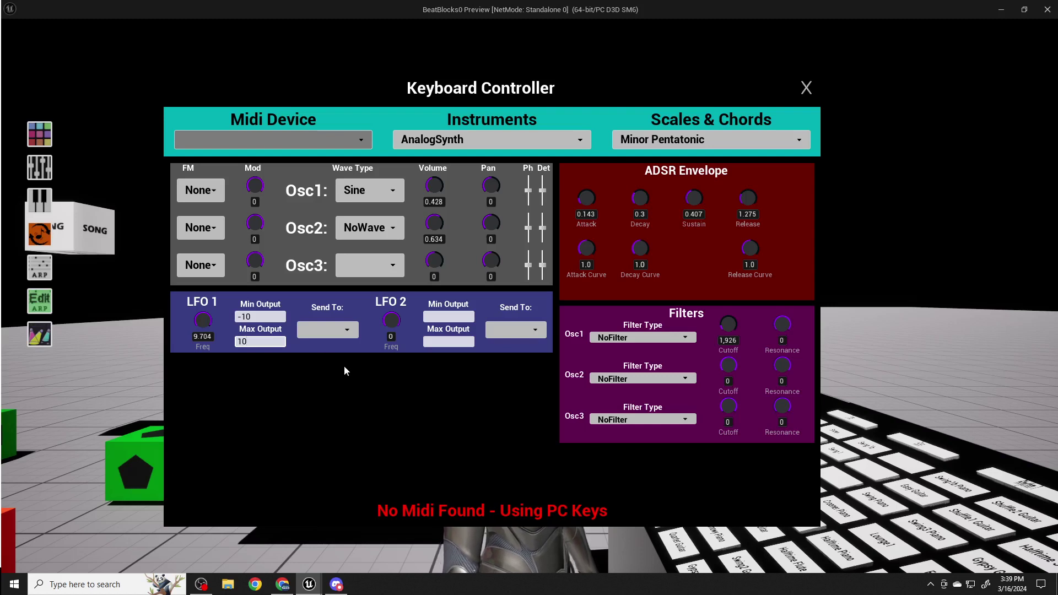
Choose Osc1Pitch as LFO 1's Send To destination
click(327, 330)
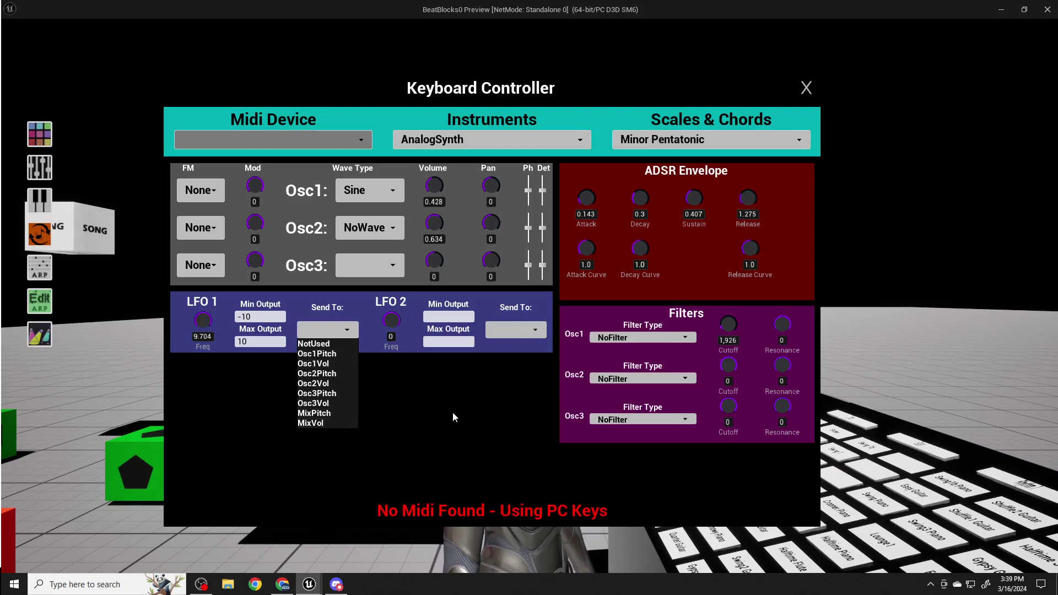
click(312, 354)
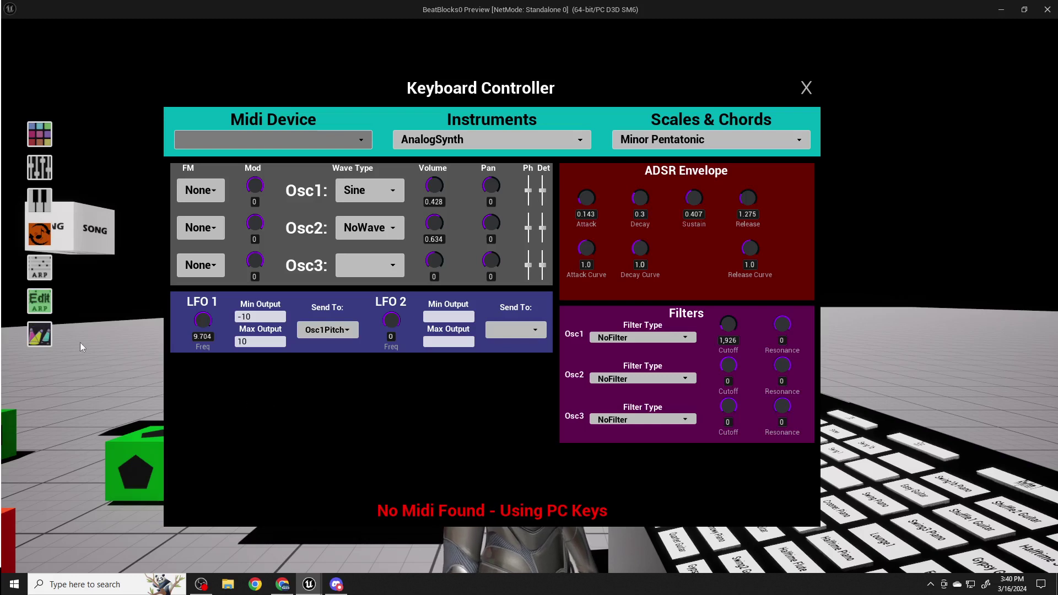
Retune LFO 1 to 9.035 and replace its Min/Max Output with -100 and 100
drag(208, 319, 207, 332)
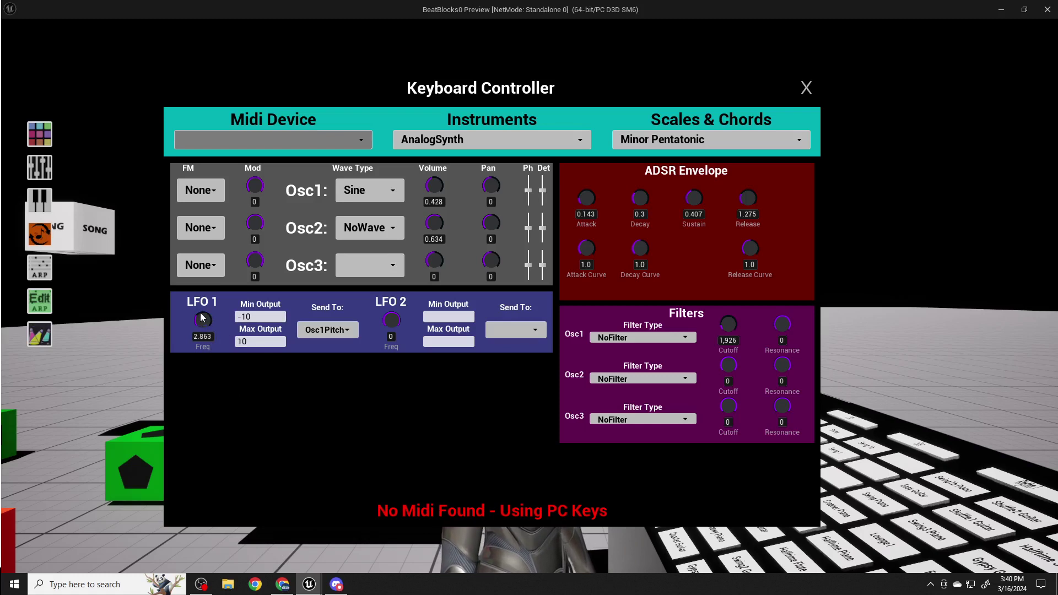
drag(203, 319, 228, 297)
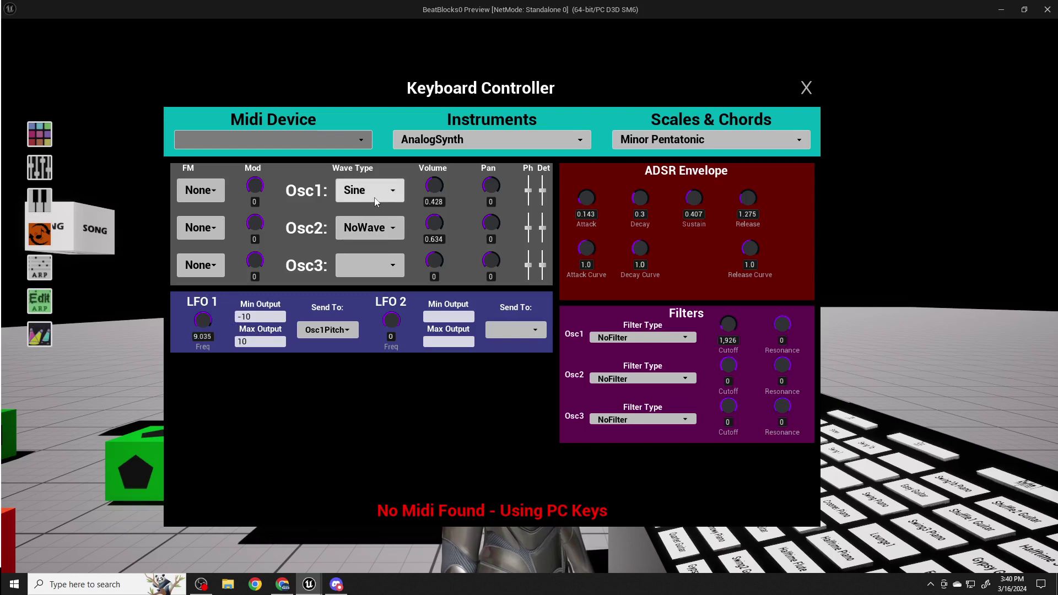
click(252, 316)
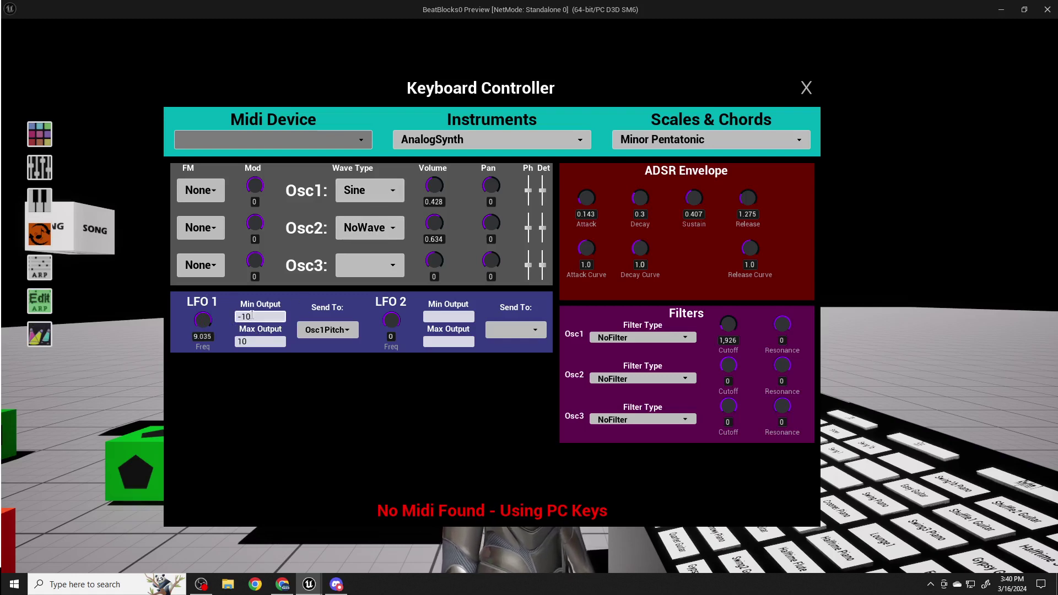
double_click(251, 316)
text(-)
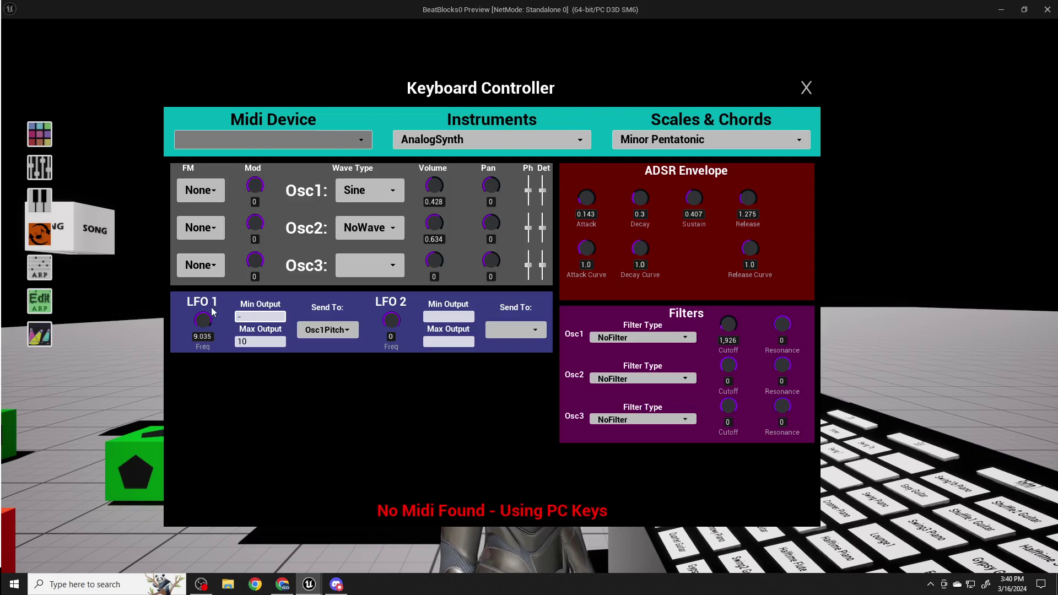
text(100)
click(247, 342)
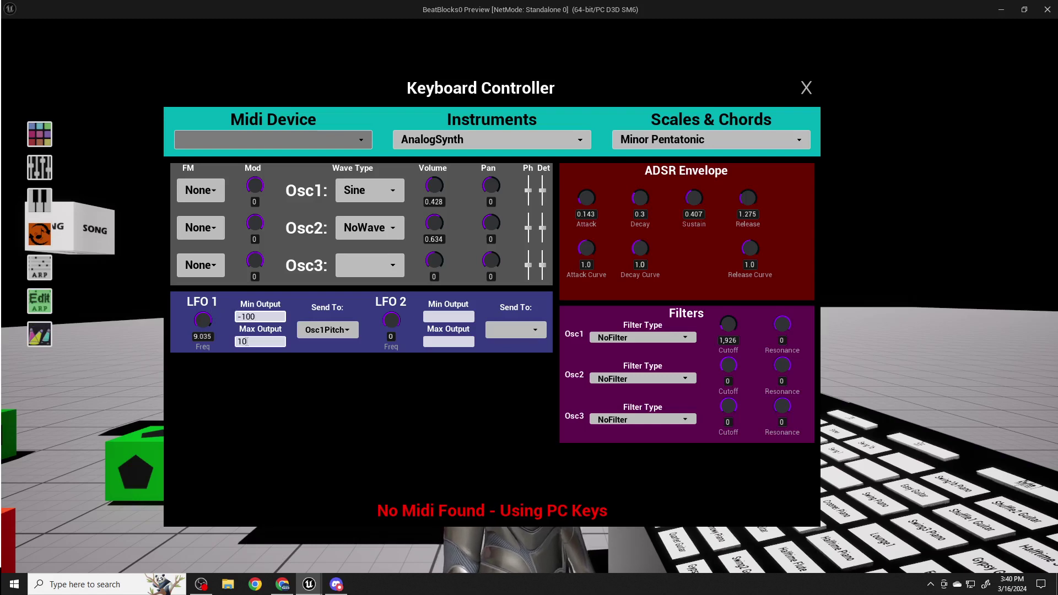
double_click(243, 341)
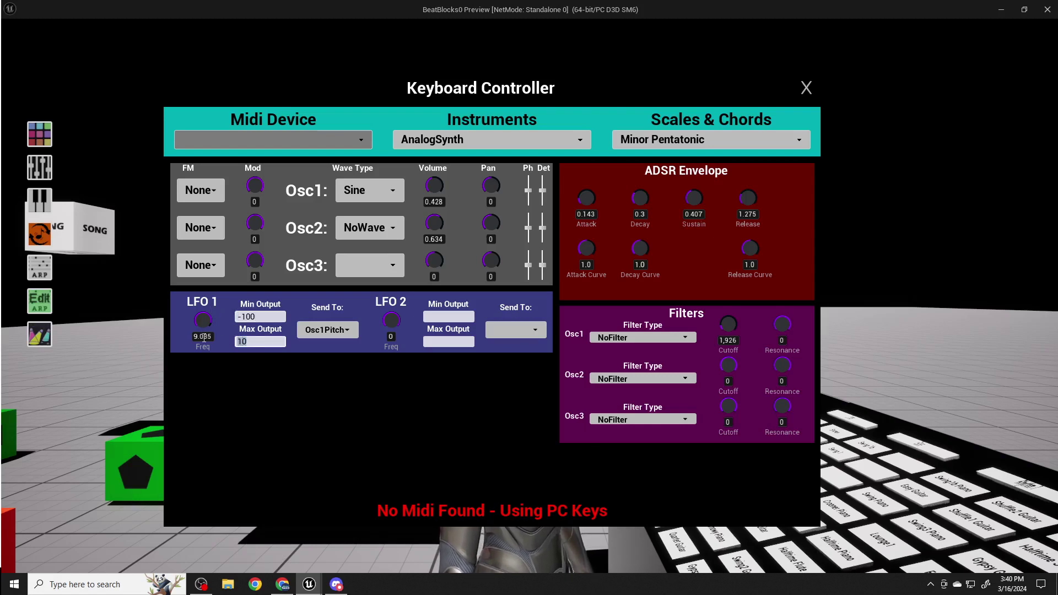
text(100)
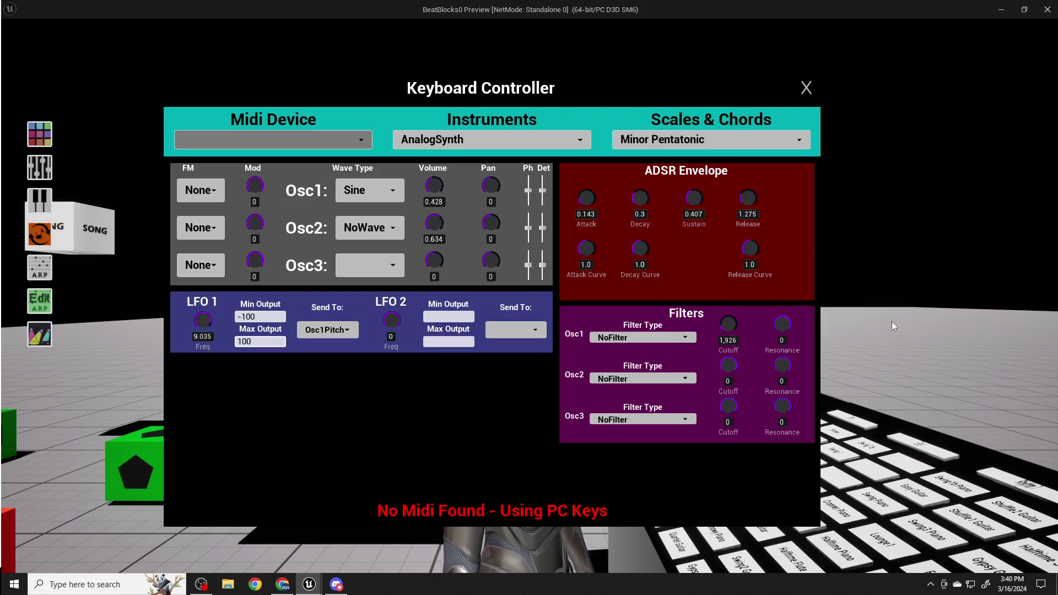
click(893, 326)
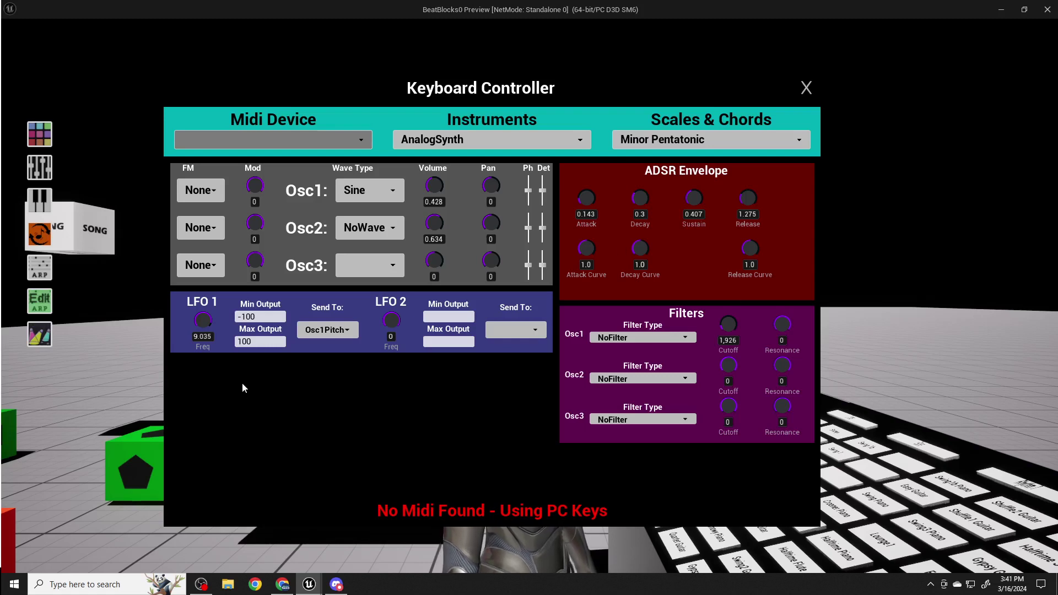
Slow the LFO 1 frequency from 9.035 down to about 1.218, keeping the ±100 Osc1Pitch sweep
drag(195, 326, 194, 347)
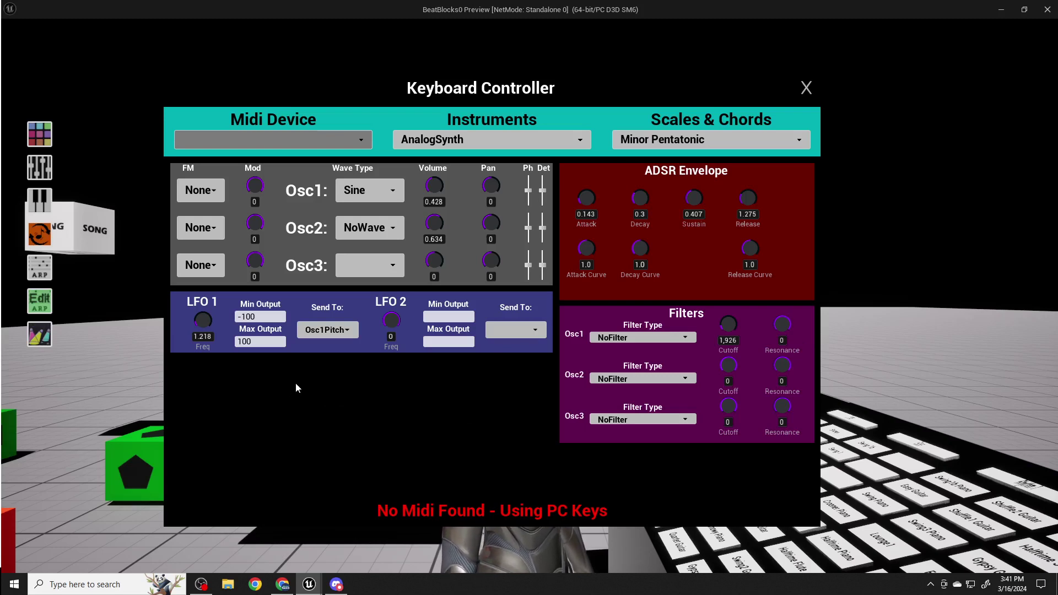
drag(215, 316, 286, 398)
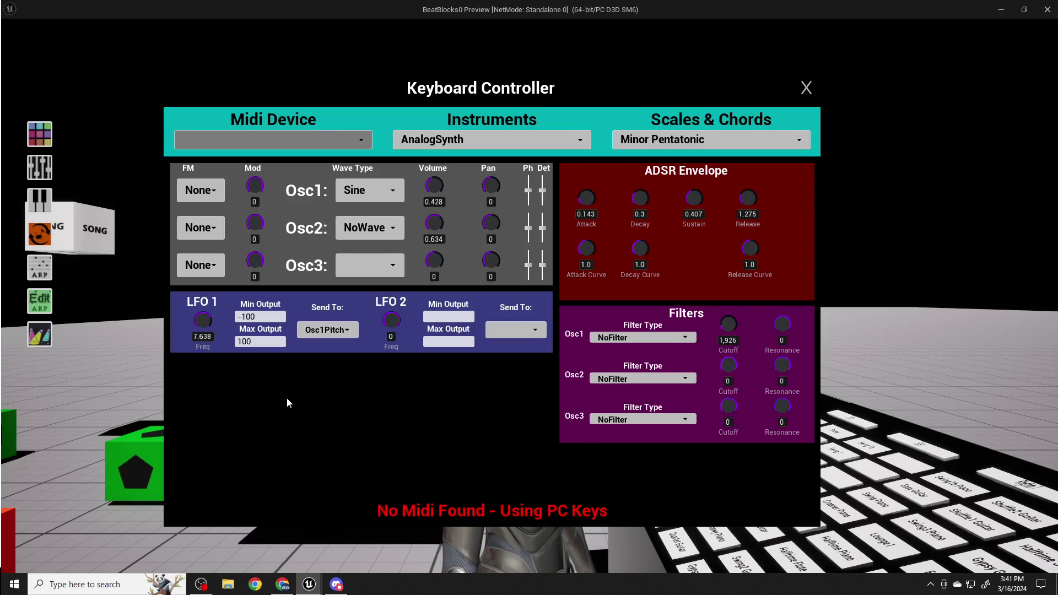